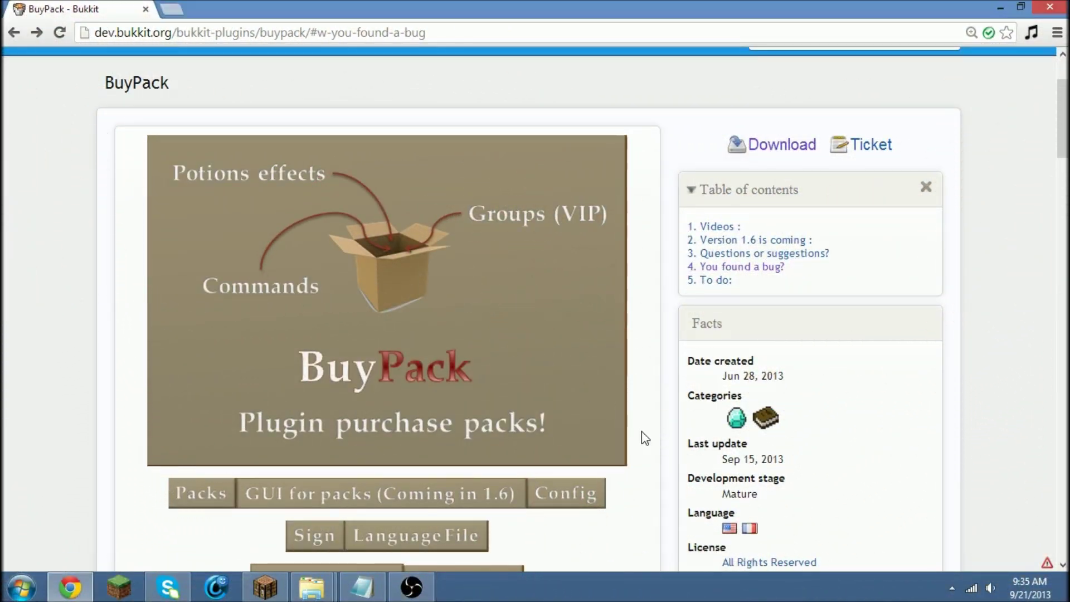
pyautogui.scroll(-5, 767, 417)
# Step: Browse the BuyPack author details, then restore Chrome and bring tutorial.txt forward
pyautogui.moveTo(764, 444); pyautogui.dragTo(721, 441)
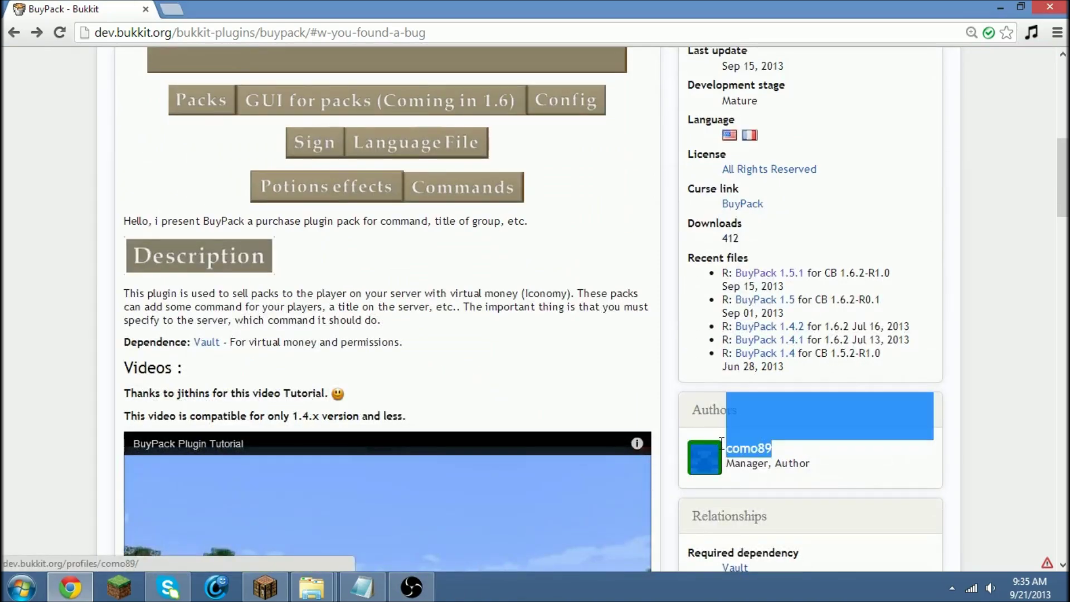
pyautogui.click(395, 376)
pyautogui.scroll(4, 387, 352)
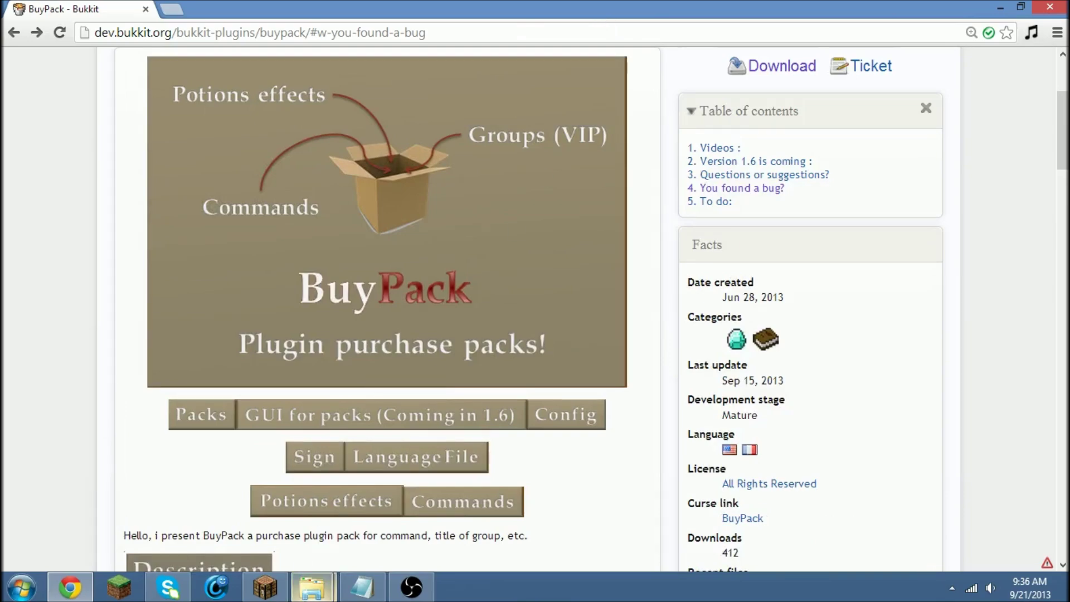
pyautogui.moveTo(536, 10)
pyautogui.mouseDown()
pyautogui.moveTo(478, 275)
pyautogui.moveTo(625, 431)
pyautogui.moveTo(590, 35)
pyautogui.moveTo(577, 107)
pyautogui.mouseUp()
pyautogui.click(565, 63)
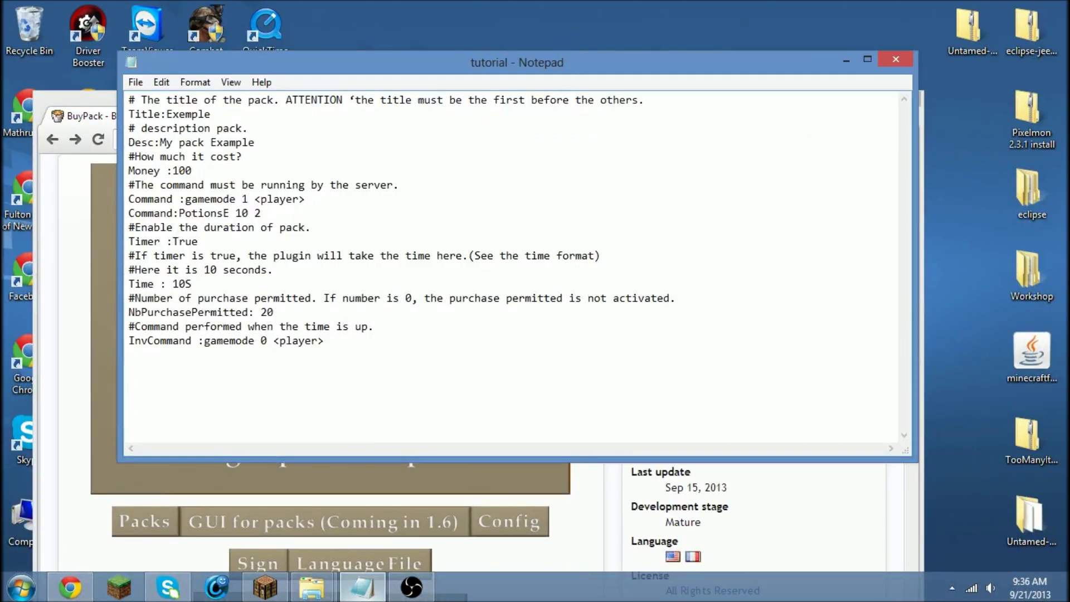
# Step: Open the config file in the plugins > BuyPack folder
pyautogui.moveTo(311, 589)
pyautogui.click(269, 520)
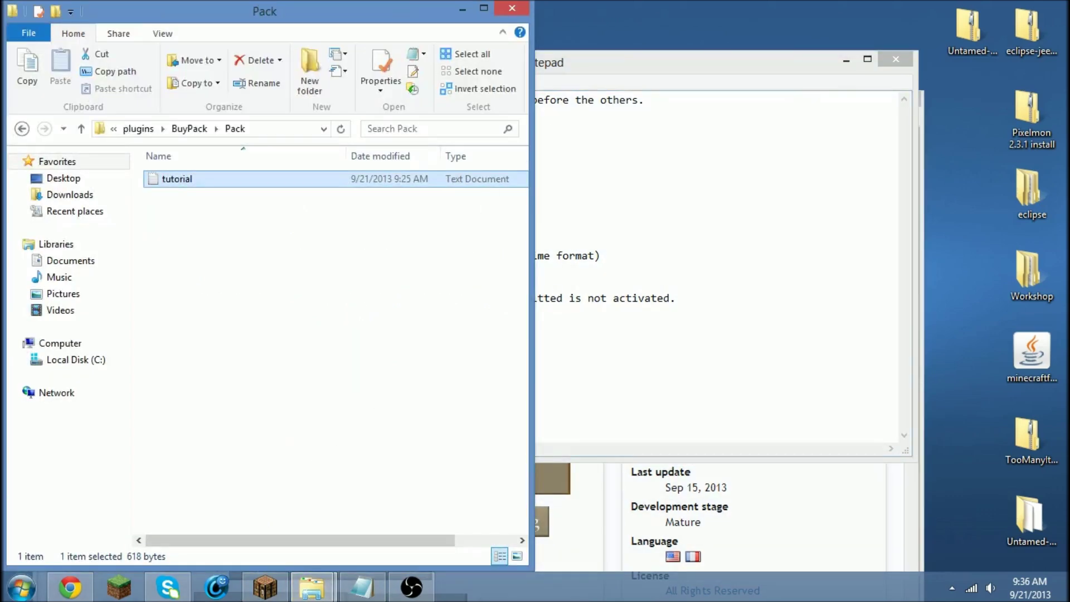
pyautogui.click(22, 128)
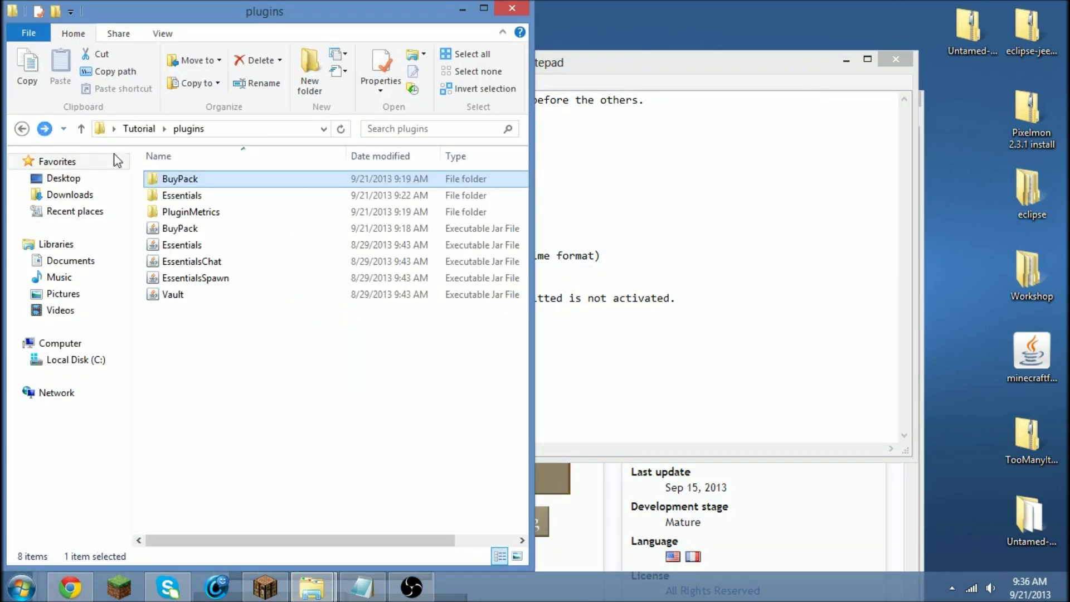
pyautogui.doubleClick(174, 183)
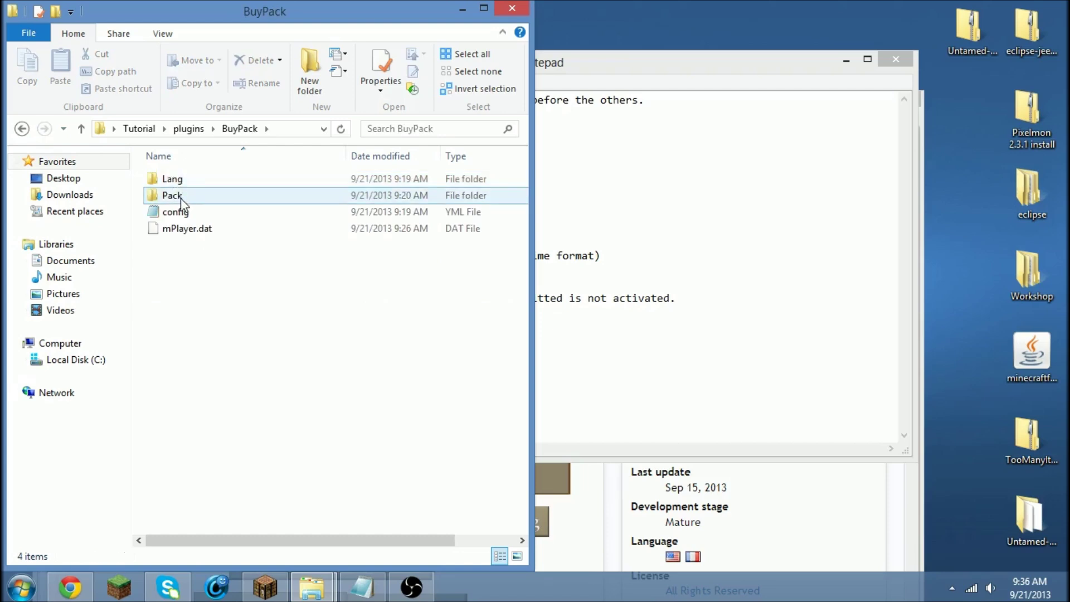
pyautogui.doubleClick(186, 214)
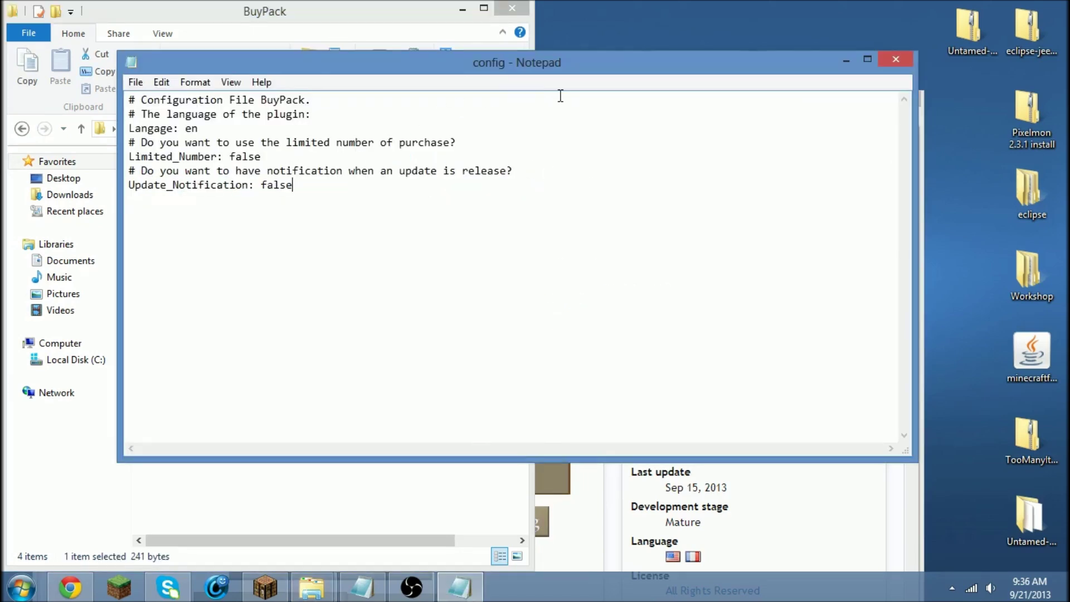
# Step: Change Update_Notification from false to true, save the config, and close it
pyautogui.moveTo(261, 157); pyautogui.dragTo(230, 157)
pyautogui.click(286, 187)
pyautogui.moveTo(296, 187); pyautogui.dragTo(259, 188)
pyautogui.write('tru')
pyautogui.hotkey('ctrl', 's')
pyautogui.moveTo(199, 129); pyautogui.dragTo(181, 131)
pyautogui.click(226, 137)
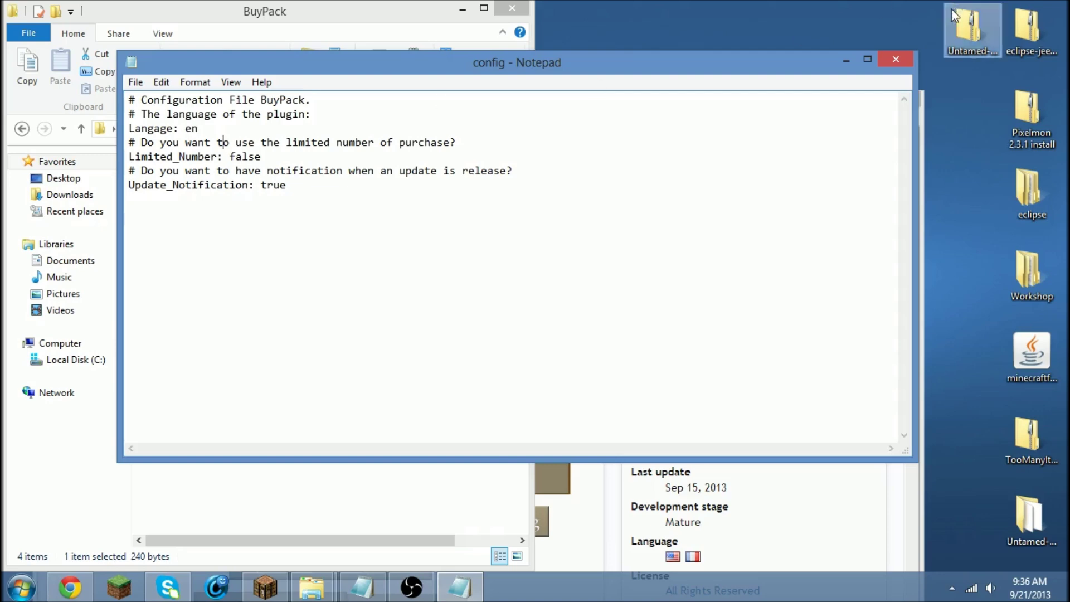
pyautogui.click(893, 58)
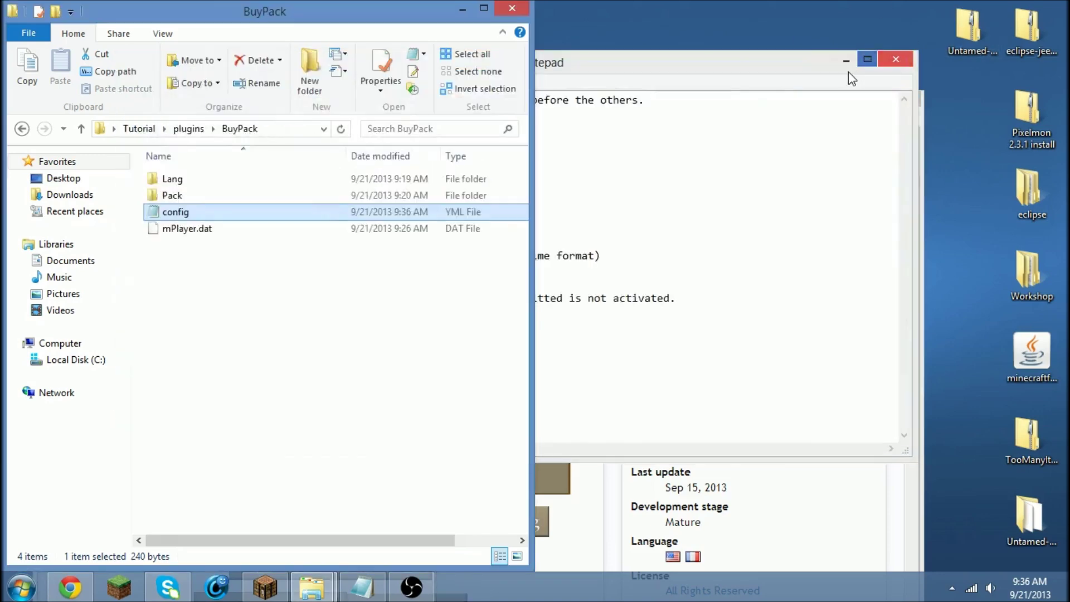
# Step: Open tutorial from the Pack folder, then go to BuyPack's Packs documentation in Chrome
pyautogui.doubleClick(257, 194)
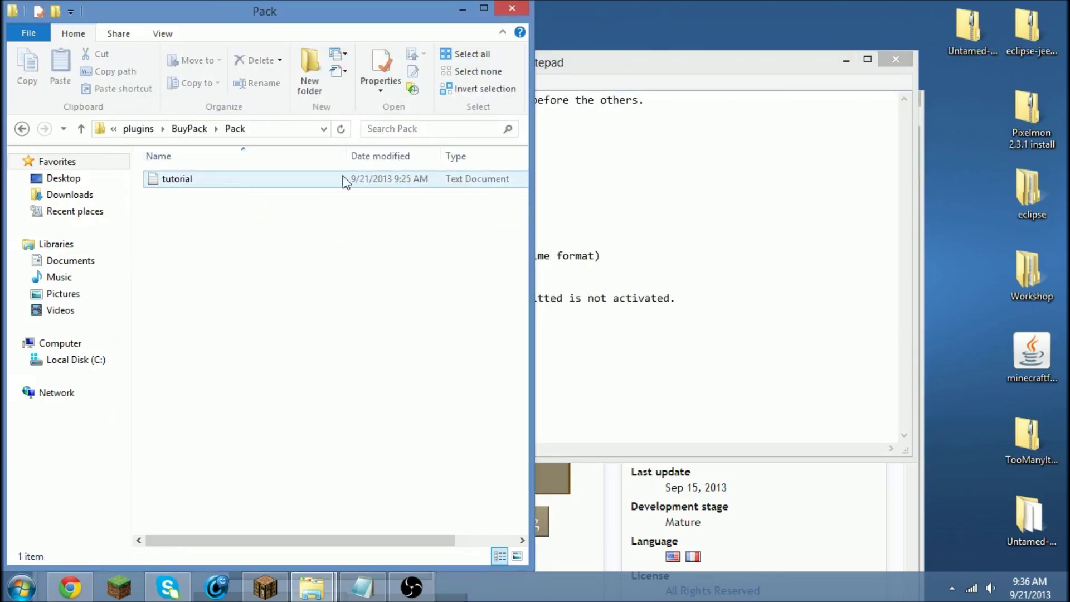
pyautogui.doubleClick(216, 188)
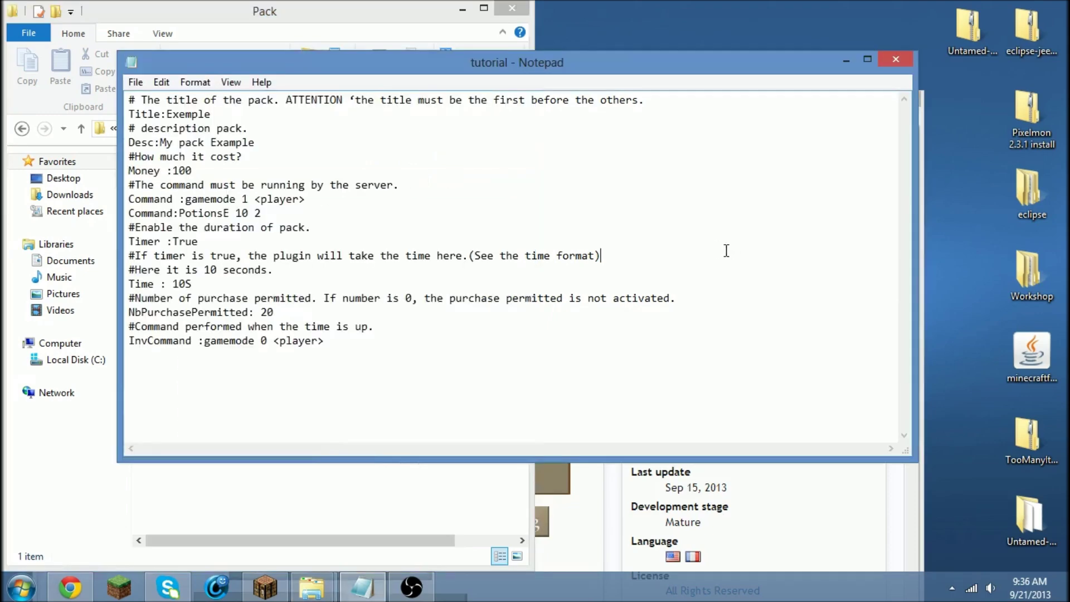
pyautogui.click(70, 588)
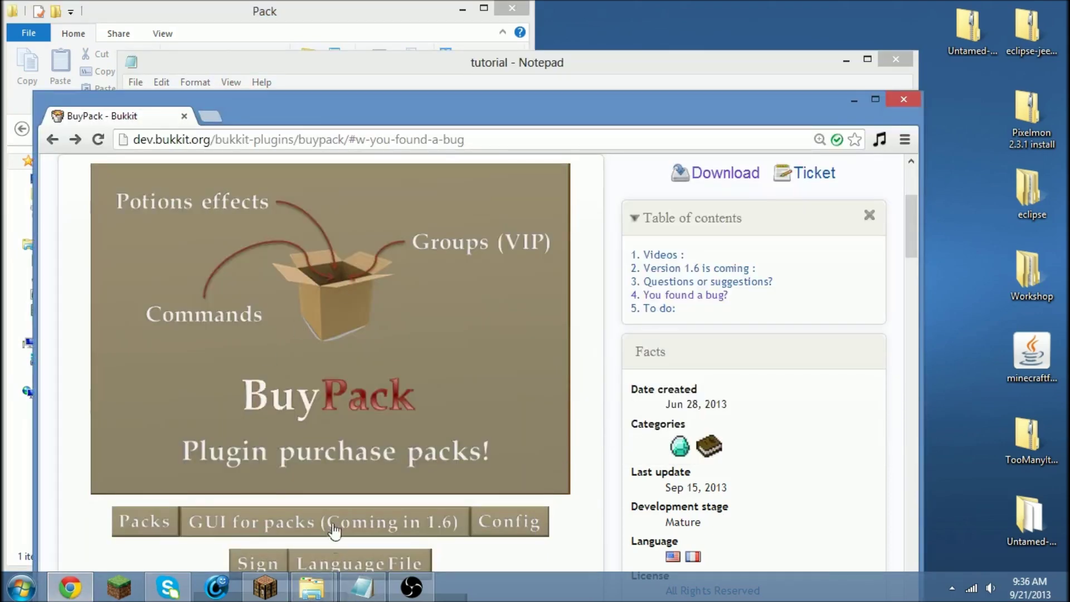
pyautogui.scroll(-3, 210, 422)
pyautogui.click(143, 287)
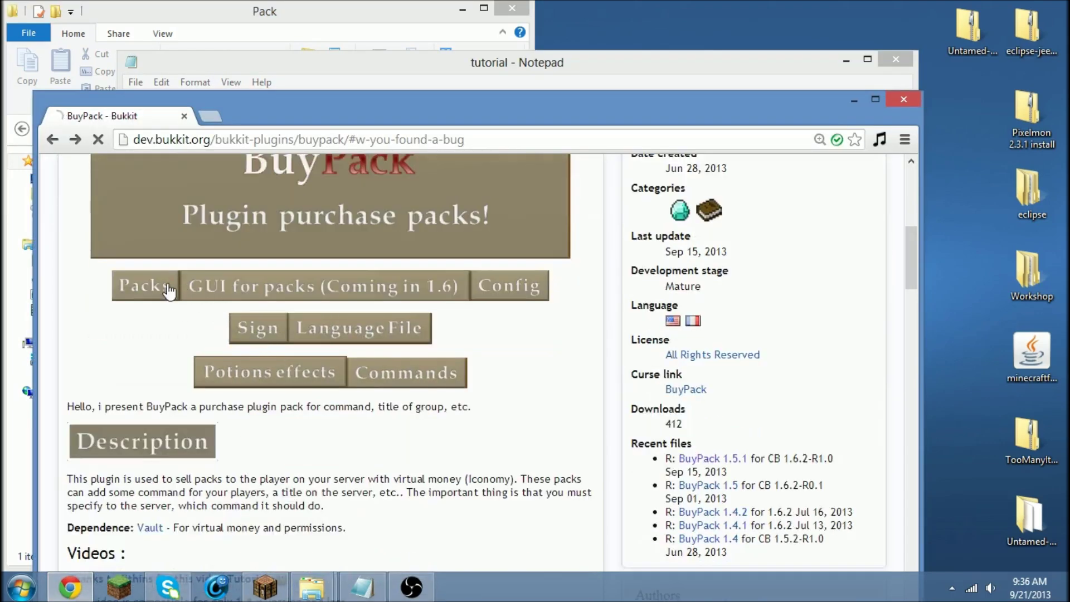
# Step: Maximize Chrome and review the Packs model's Title, description and Money price lines
pyautogui.doubleClick(363, 121)
pyautogui.scroll(-1, 287, 334)
pyautogui.scroll(-3, 191, 251)
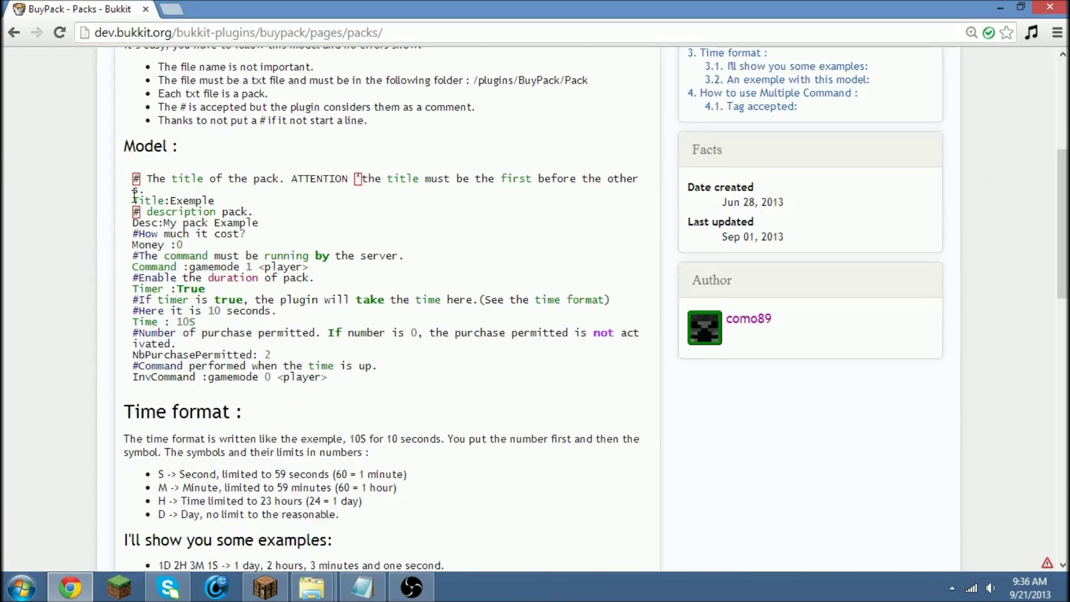
pyautogui.moveTo(133, 196); pyautogui.dragTo(167, 196)
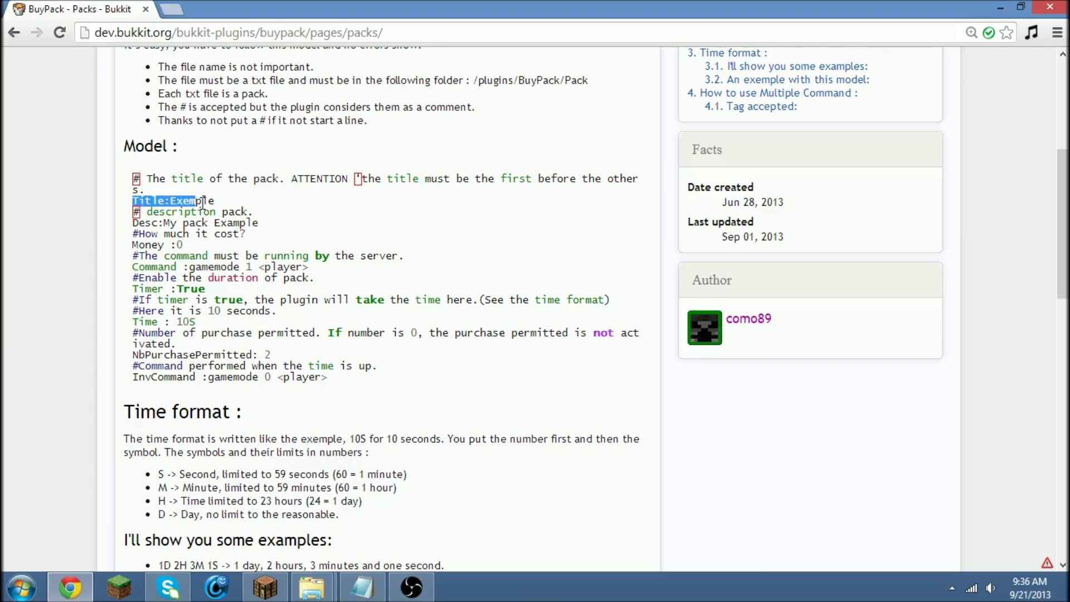
pyautogui.click(187, 205)
pyautogui.moveTo(221, 212); pyautogui.dragTo(262, 213)
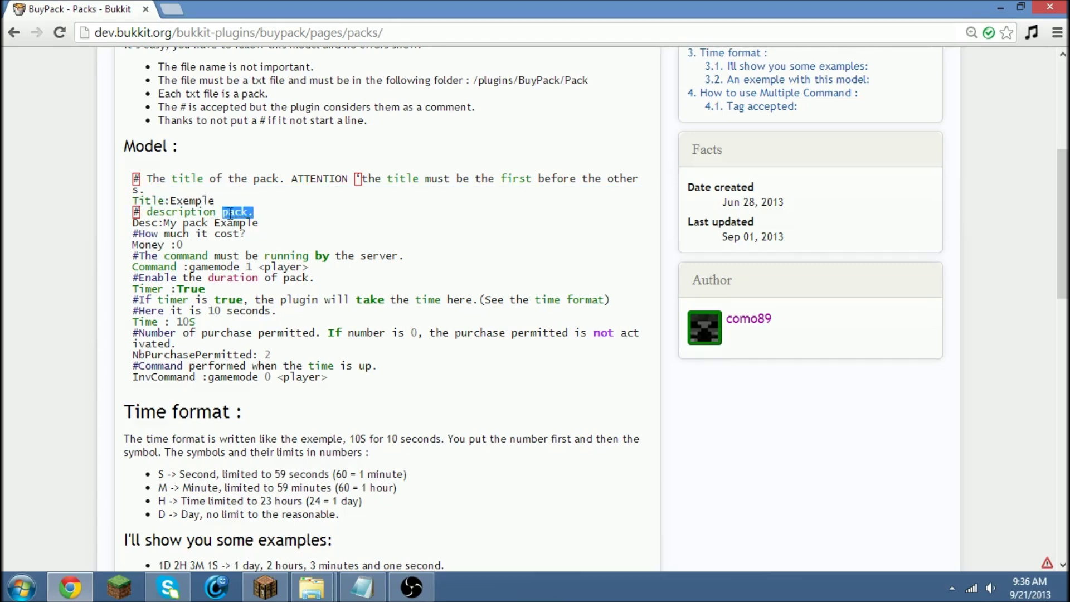
pyautogui.moveTo(162, 223); pyautogui.dragTo(262, 221)
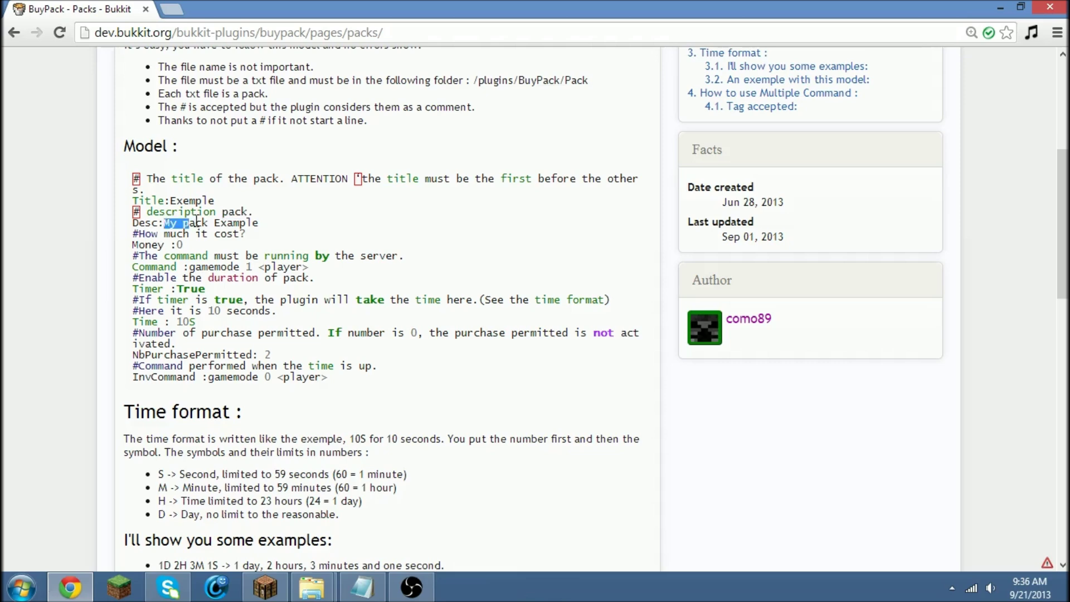
pyautogui.click(262, 224)
pyautogui.moveTo(154, 234); pyautogui.dragTo(255, 243)
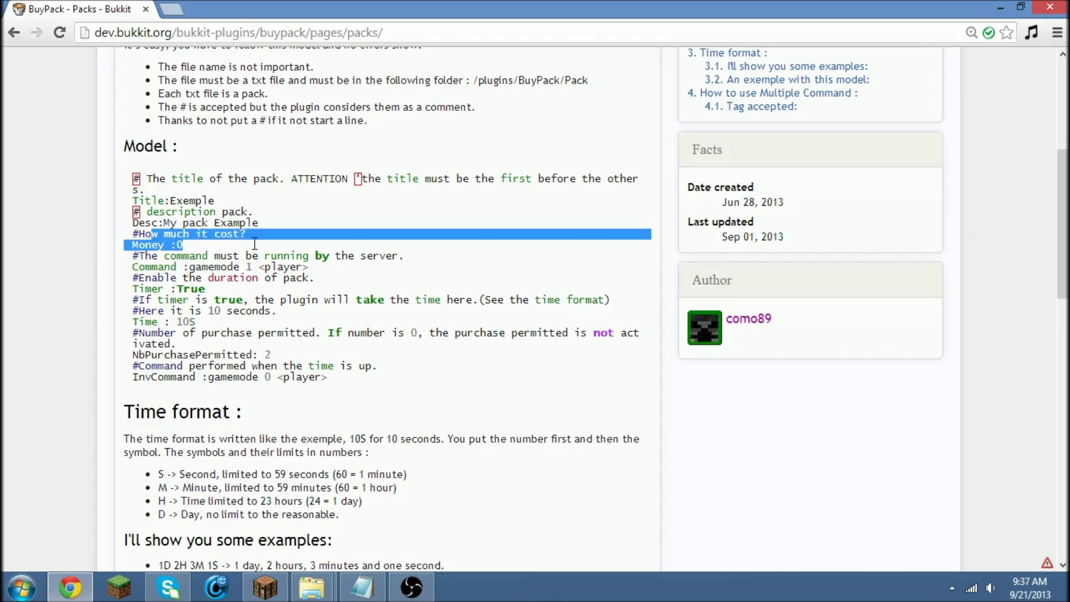
pyautogui.click(179, 245)
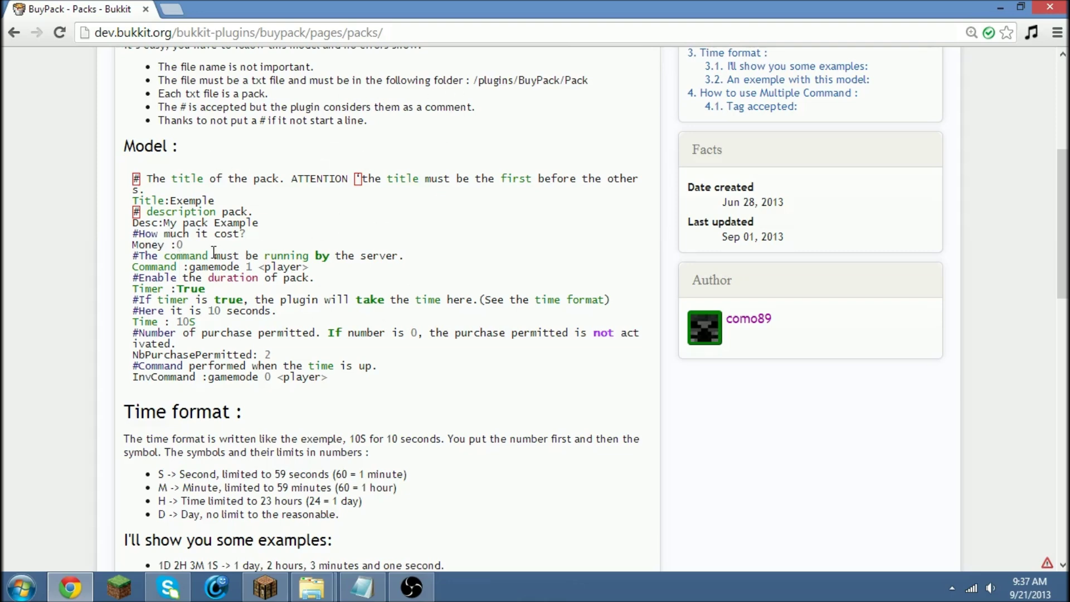
# Step: Review the model's gamemode 1 command, pack duration and timer explanation lines
pyautogui.click(374, 575)
pyautogui.moveTo(201, 266); pyautogui.dragTo(303, 266)
pyautogui.click(205, 284)
pyautogui.moveTo(201, 279); pyautogui.dragTo(309, 278)
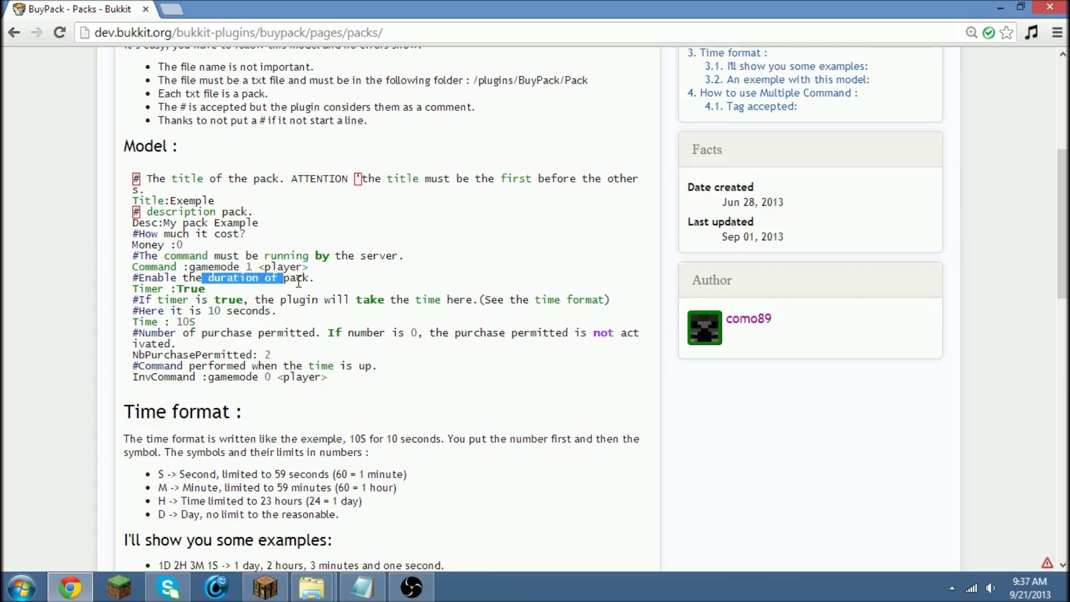
pyautogui.click(280, 292)
pyautogui.moveTo(181, 295); pyautogui.dragTo(377, 311)
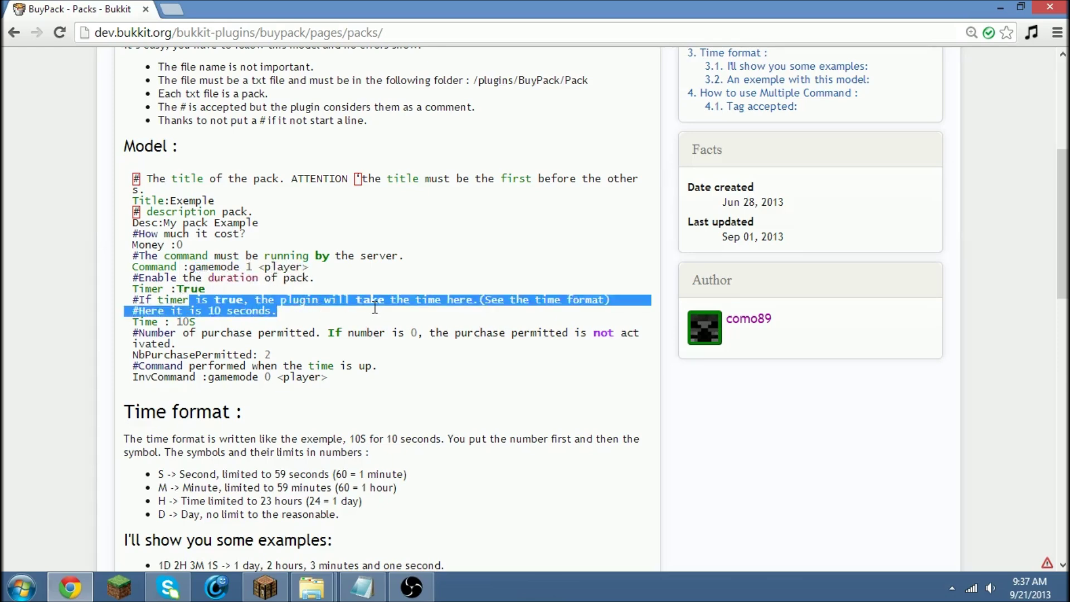
pyautogui.click(385, 322)
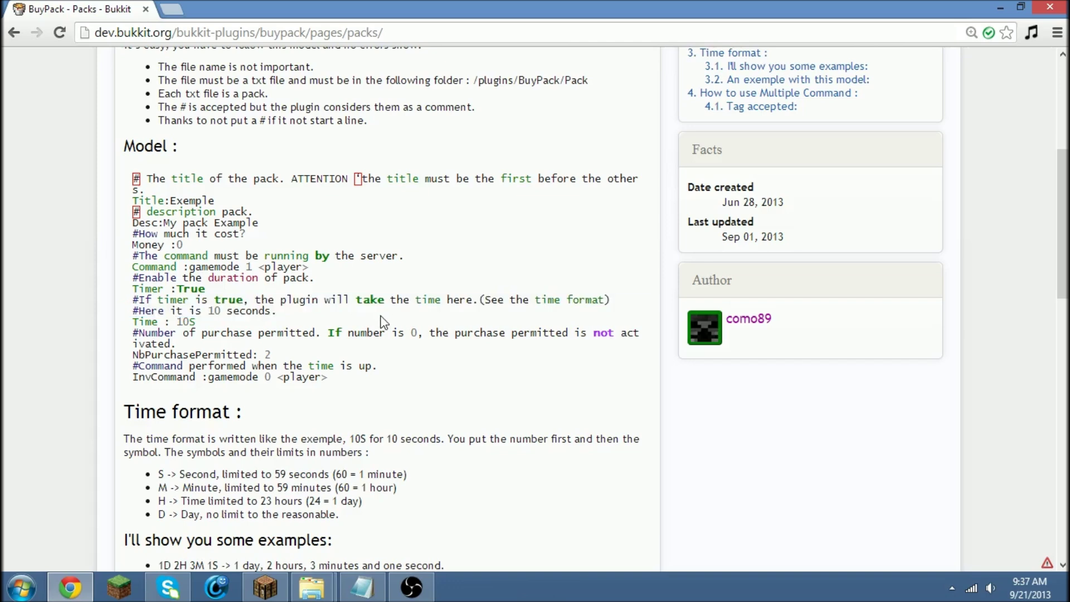
# Step: Review the 10S Time value, purchase limit and end-of-time command, then bring up tutorial
pyautogui.moveTo(181, 320); pyautogui.dragTo(201, 322)
pyautogui.tripleClick(199, 326)
pyautogui.click(181, 323)
pyautogui.moveTo(189, 336); pyautogui.dragTo(252, 341)
pyautogui.click(255, 359)
pyautogui.moveTo(209, 379); pyautogui.dragTo(328, 378)
pyautogui.click(339, 398)
pyautogui.click(365, 588)
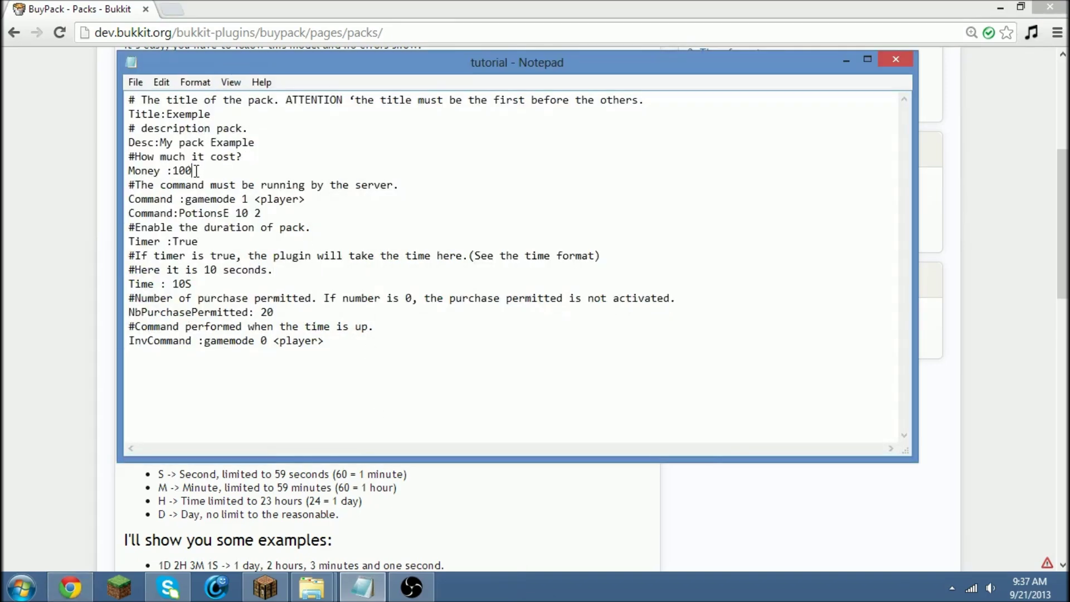
pyautogui.moveTo(195, 170); pyautogui.dragTo(172, 174)
pyautogui.click(212, 199)
pyautogui.moveTo(339, 204); pyautogui.dragTo(188, 201)
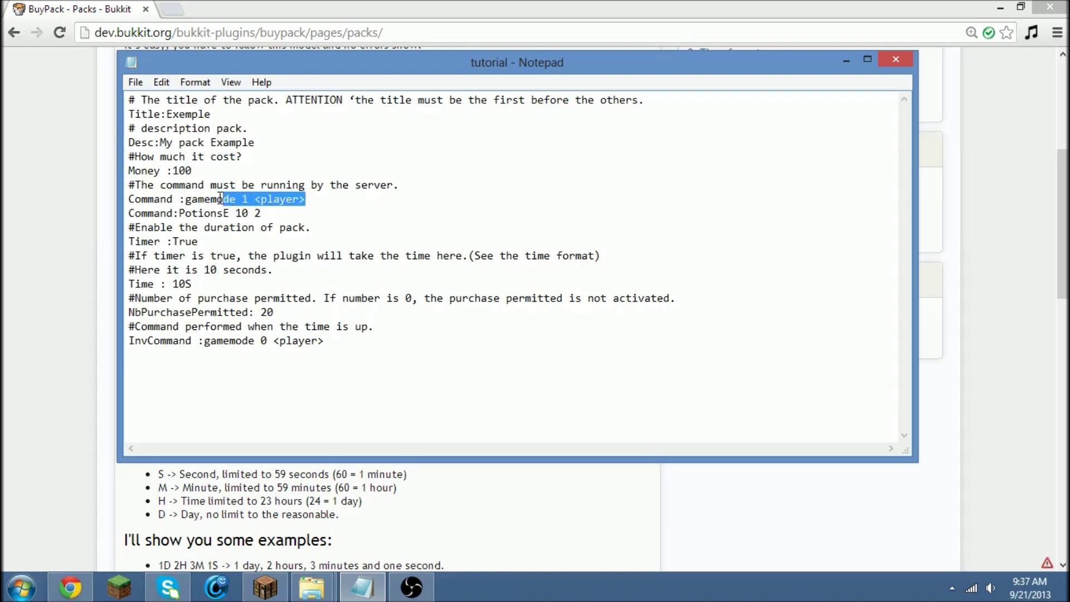
pyautogui.click(188, 201)
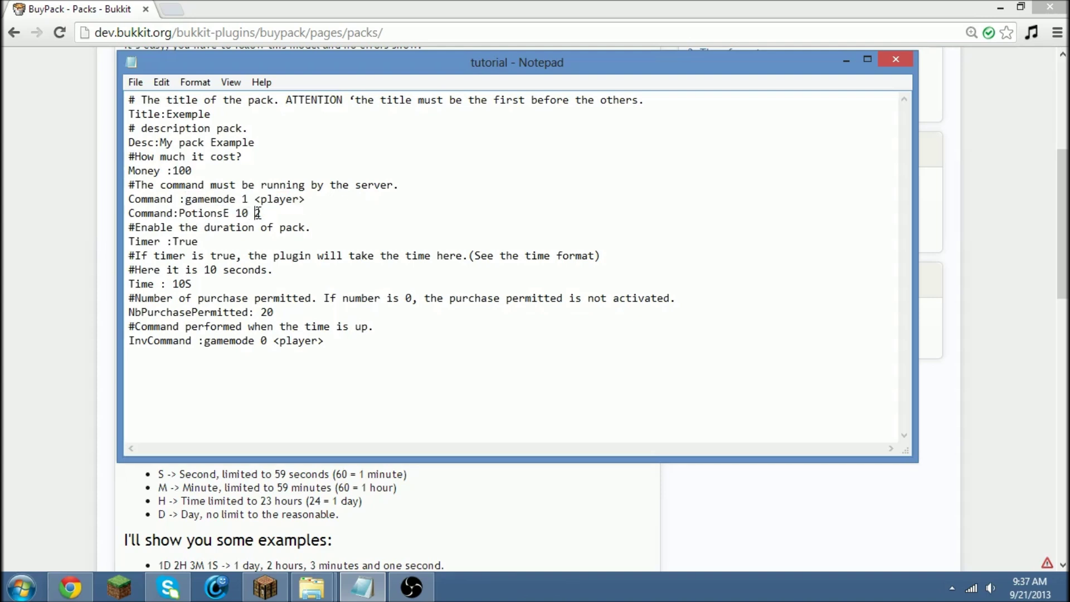
# Step: Open BuyPack's Potions effects page and review its No space and With space markers
pyautogui.click(28, 51)
pyautogui.scroll(4, 28, 51)
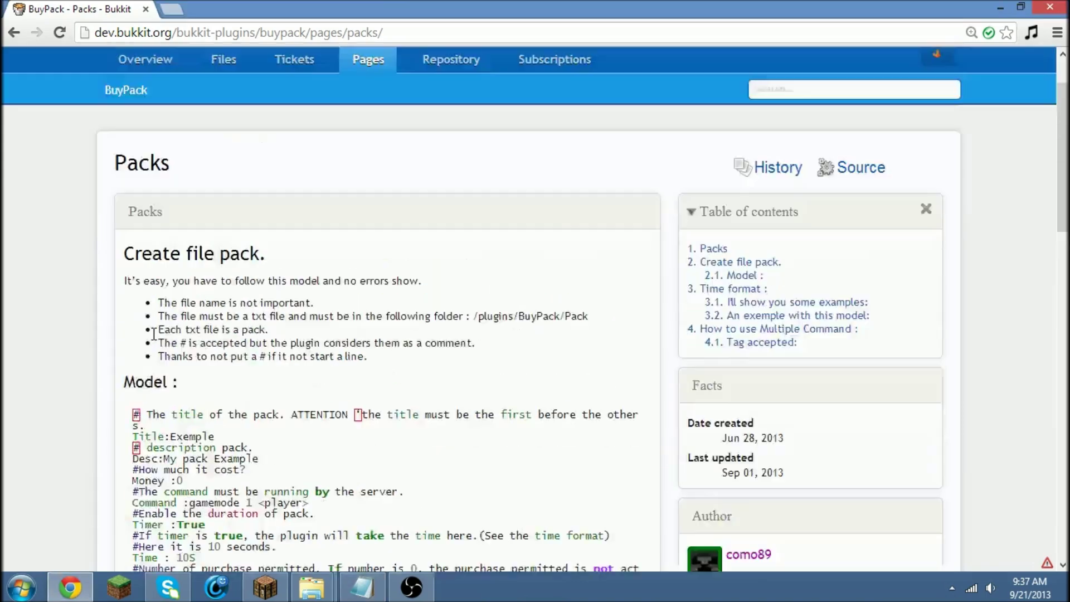
pyautogui.click(15, 33)
pyautogui.scroll(2, 136, 201)
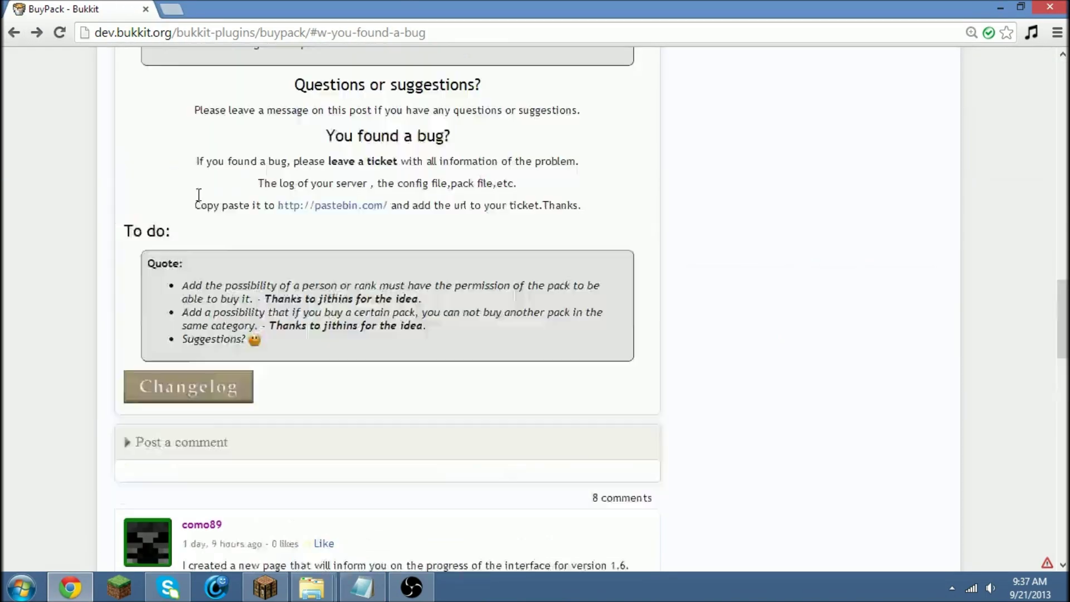
pyautogui.scroll(2, 206, 193)
pyautogui.scroll(10, 206, 192)
pyautogui.scroll(2, 206, 192)
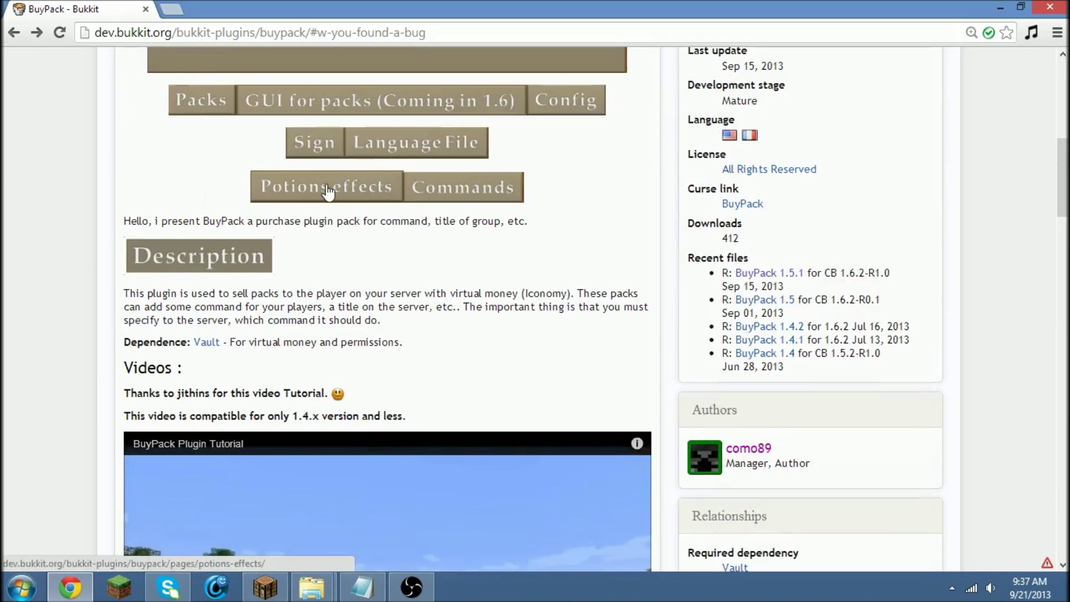
pyautogui.click(338, 117)
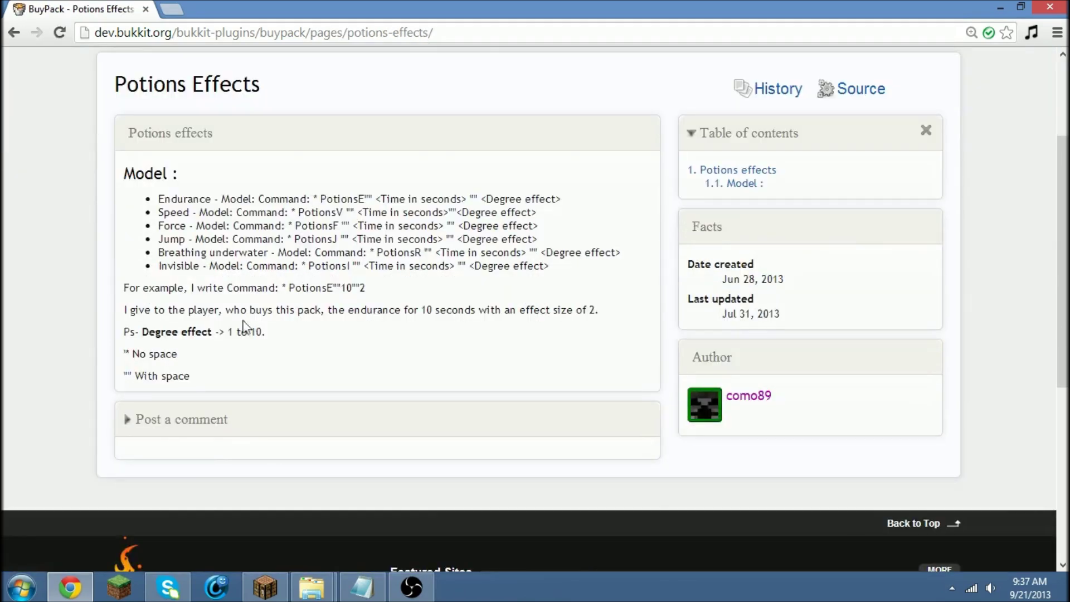
pyautogui.moveTo(126, 352)
pyautogui.mouseDown()
pyautogui.moveTo(141, 352)
pyautogui.moveTo(124, 374)
pyautogui.mouseUp()
pyautogui.click(132, 374)
pyautogui.click(132, 374)
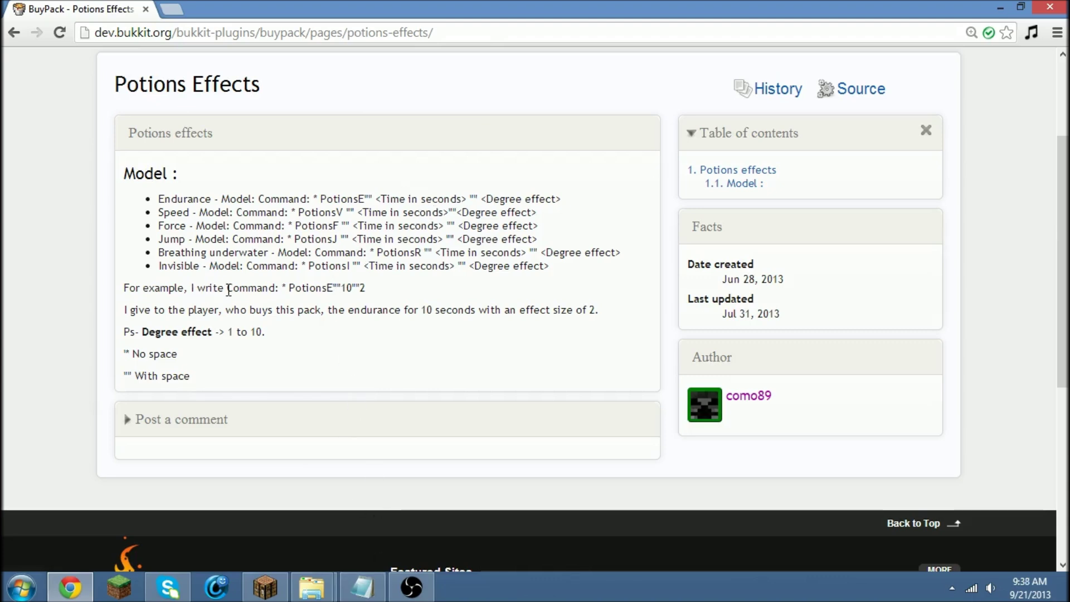
# Step: Walk through the example PotionsE 10 2: command name, 10-second duration, degree 2
pyautogui.moveTo(227, 290); pyautogui.dragTo(328, 291)
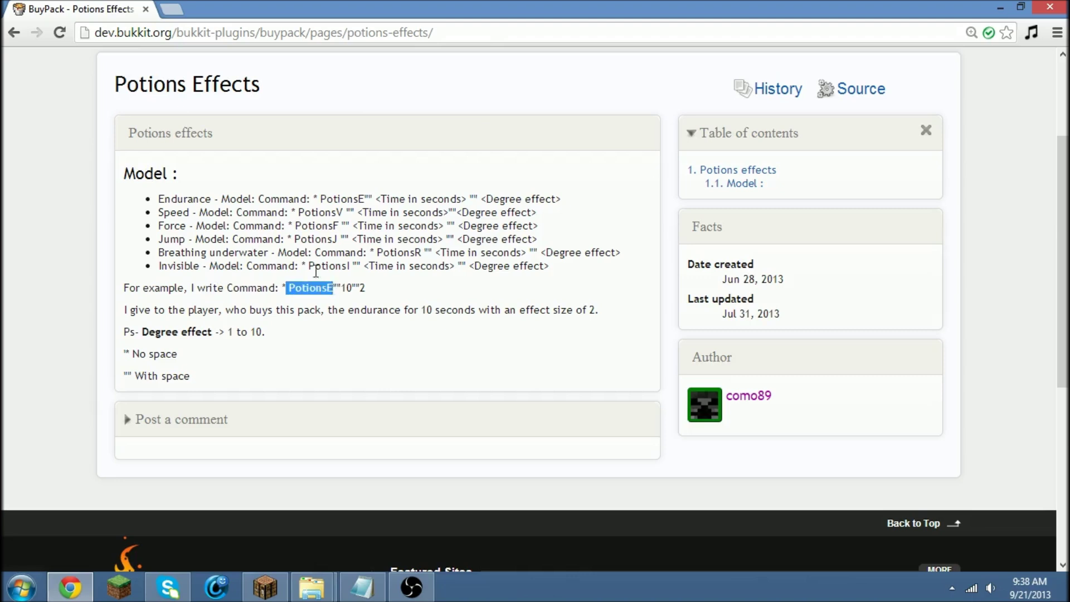
pyautogui.click(342, 288)
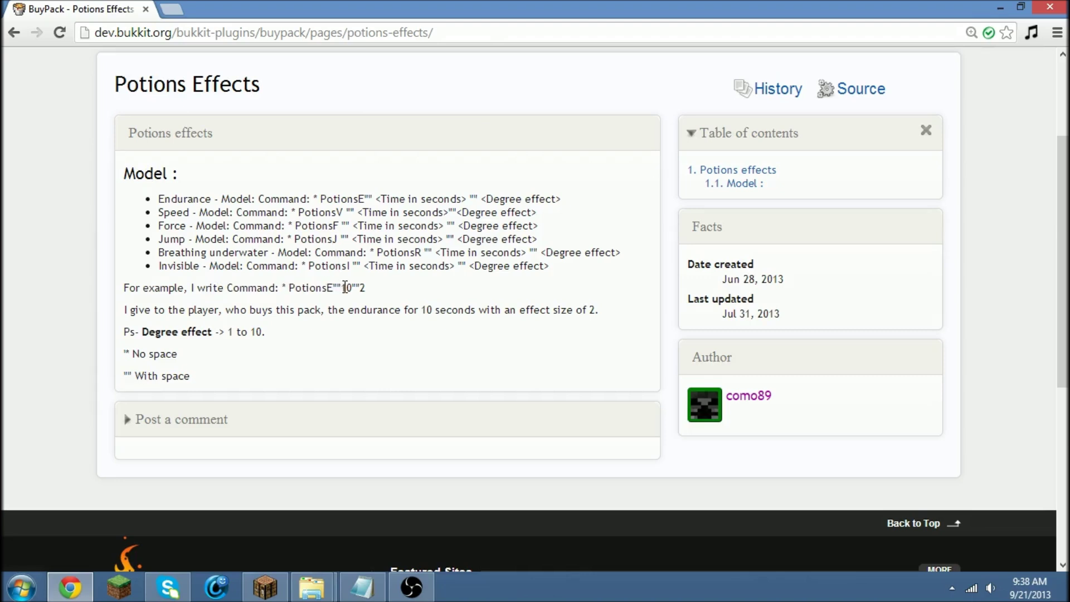
pyautogui.moveTo(342, 288); pyautogui.dragTo(355, 288)
pyautogui.doubleClick(362, 288)
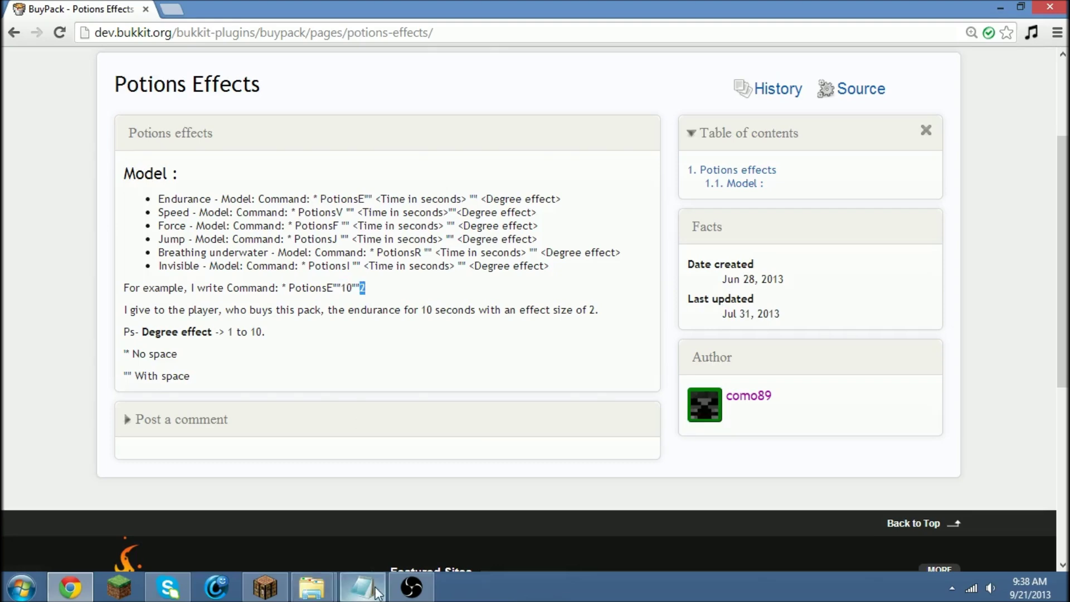
# Step: Change the PotionsE duration from 10 to 50 and Time to 5S, then close tutorial
pyautogui.click(360, 581)
pyautogui.click(260, 223)
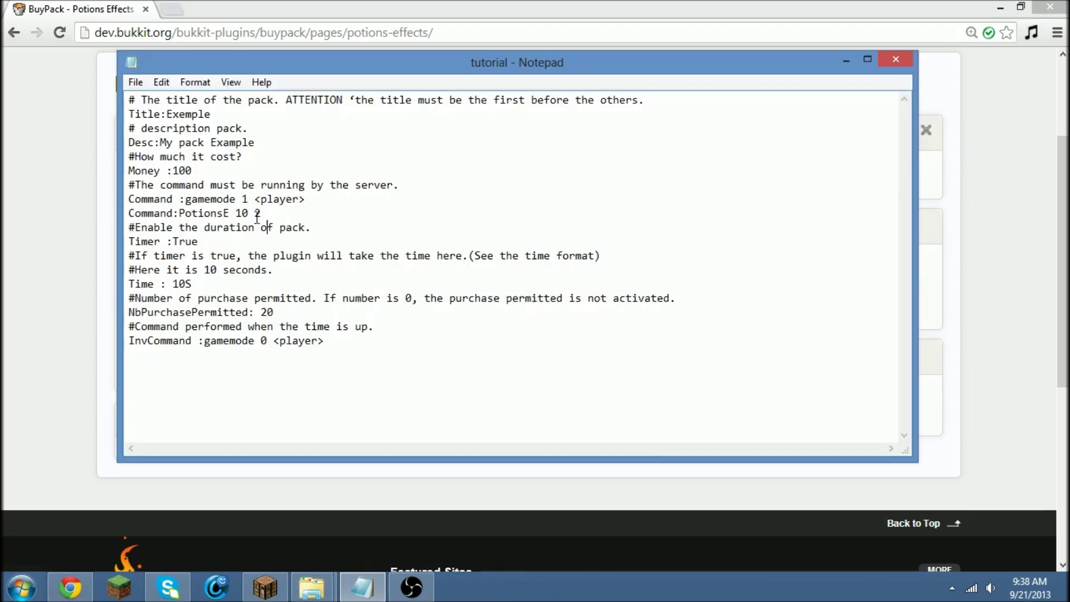
pyautogui.moveTo(247, 213); pyautogui.dragTo(237, 214)
pyautogui.write('50')
pyautogui.write('5')
pyautogui.doubleClick(187, 286)
pyautogui.click(188, 285)
pyautogui.click(907, 59)
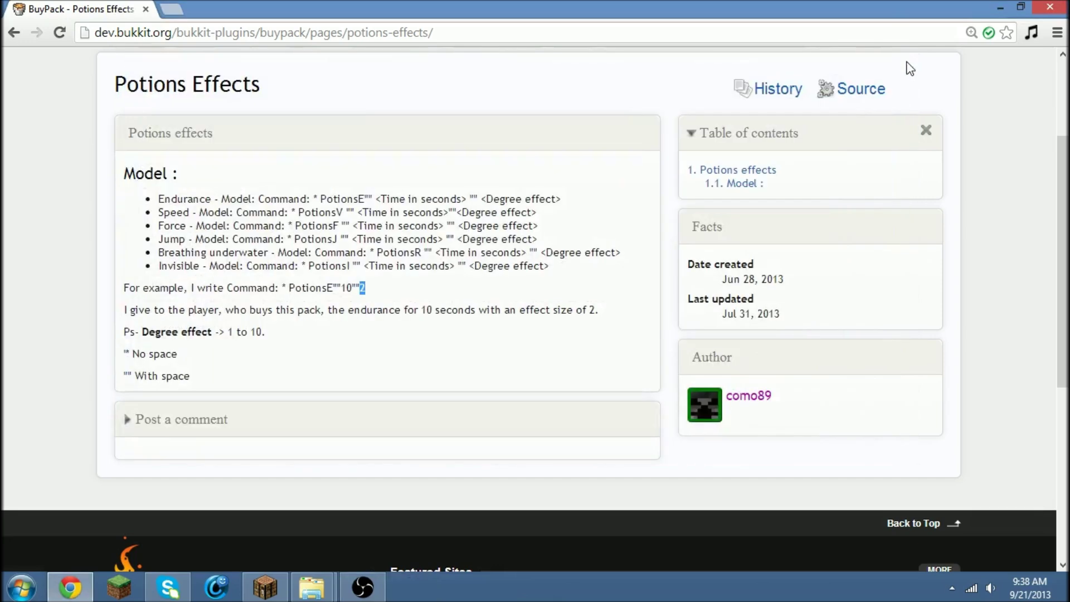
# Step: Return Chrome to the BuyPack main page and minimize it
pyautogui.click(14, 32)
pyautogui.scroll(-2, 275, 256)
pyautogui.scroll(5, 318, 246)
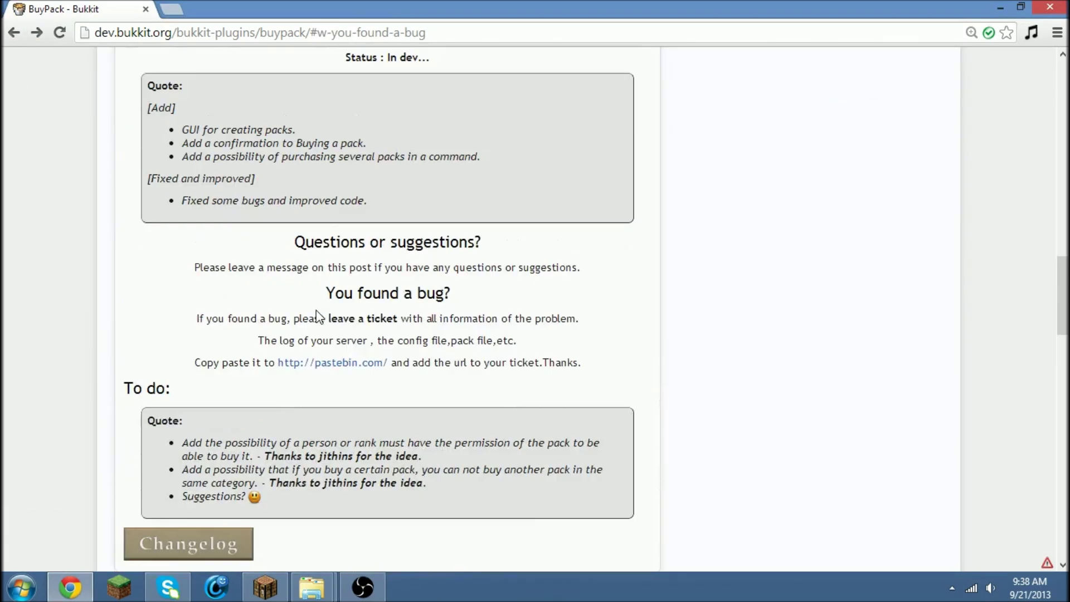
pyautogui.scroll(4, 318, 276)
pyautogui.scroll(4, 321, 321)
pyautogui.scroll(2, 320, 322)
pyautogui.scroll(1, 343, 284)
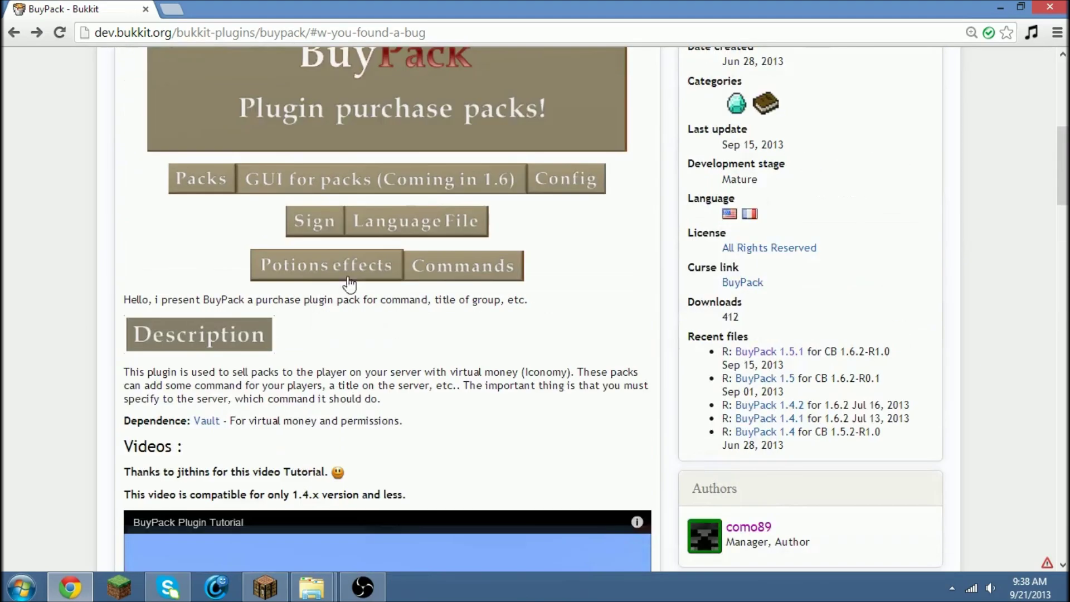
pyautogui.click(1001, 7)
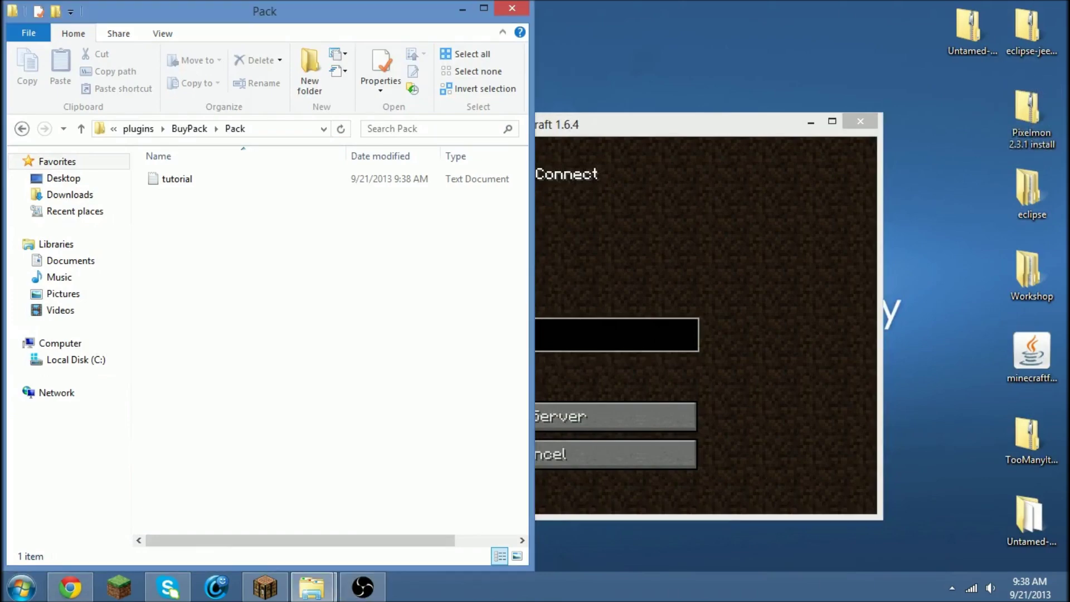
# Step: Launch the server with RUN, check its console, and join localhost in Minecraft
pyautogui.hotkey('alt', 'Tab')
pyautogui.doubleClick(599, 359)
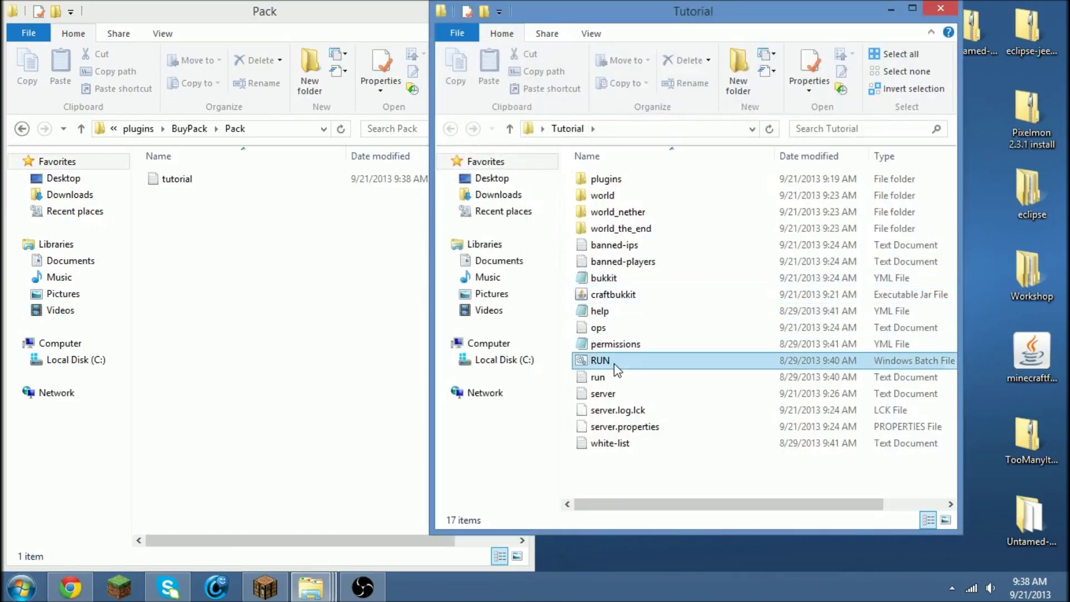
pyautogui.click(478, 29)
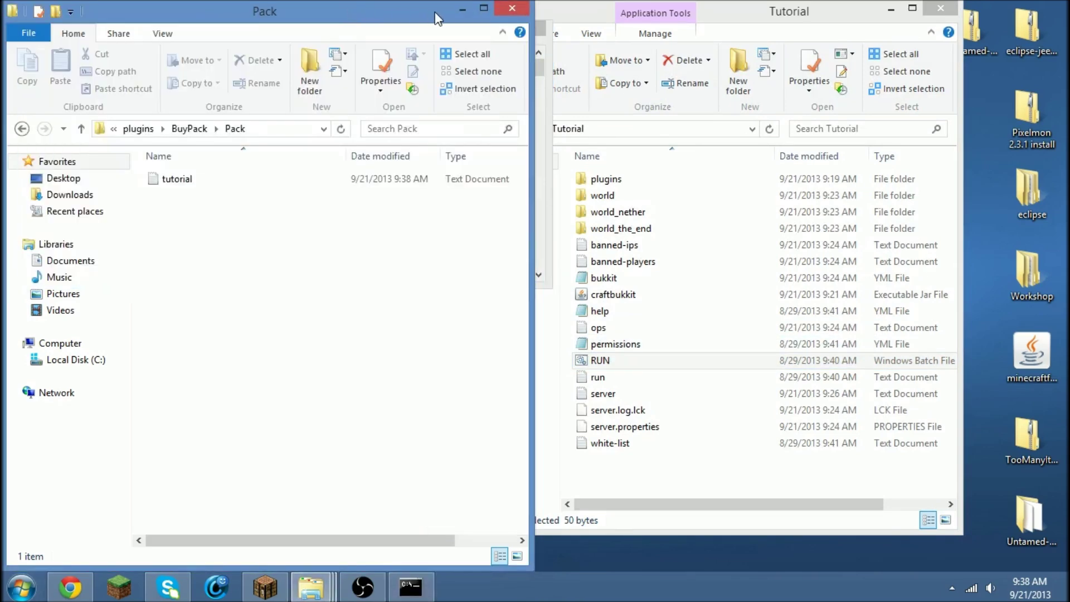
pyautogui.click(260, 590)
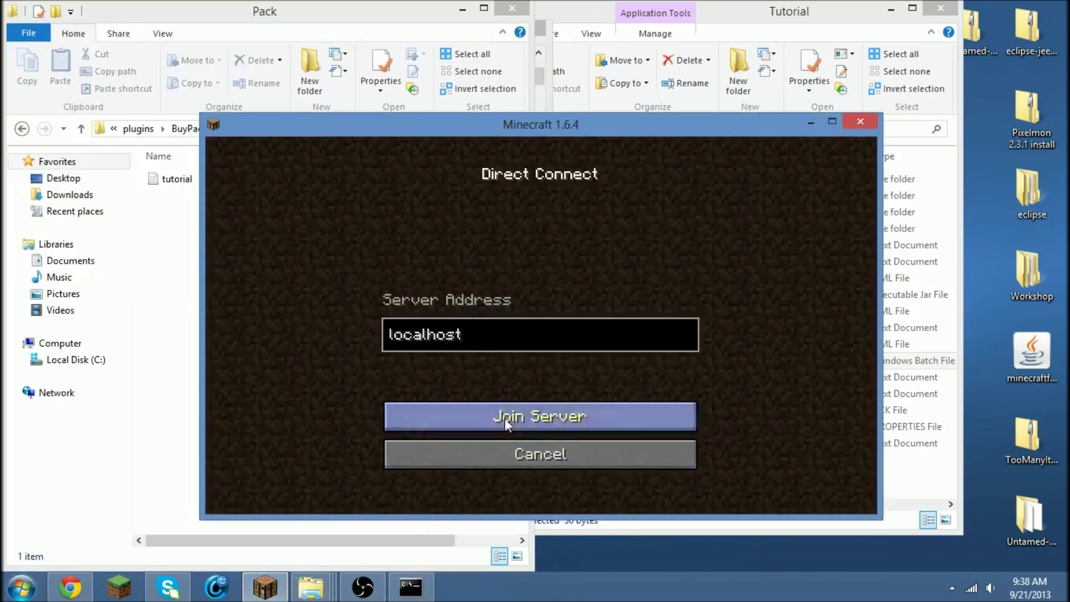
pyautogui.click(412, 590)
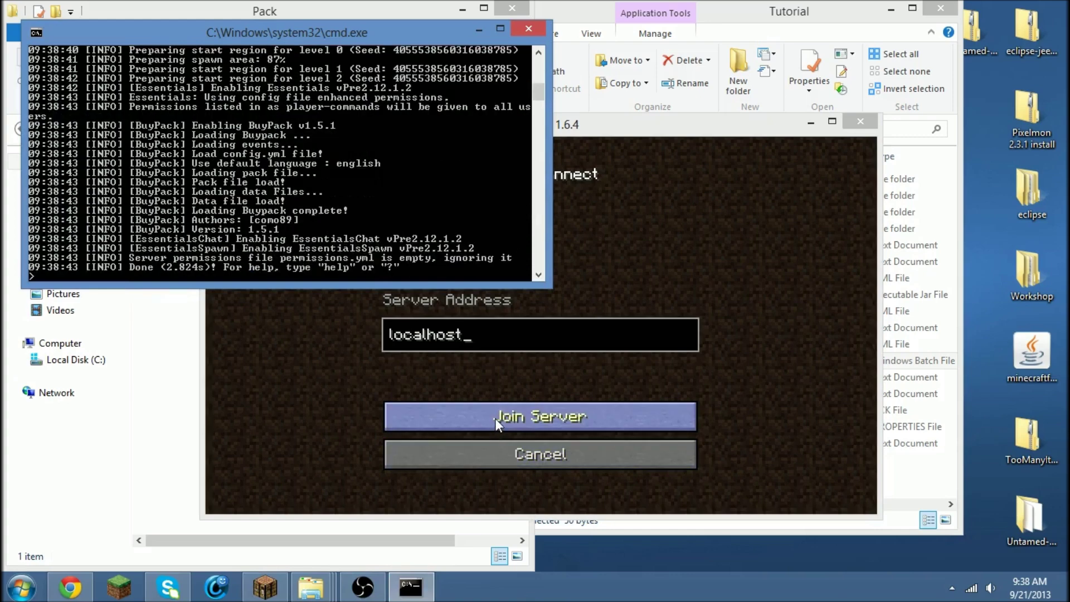
pyautogui.click(495, 418)
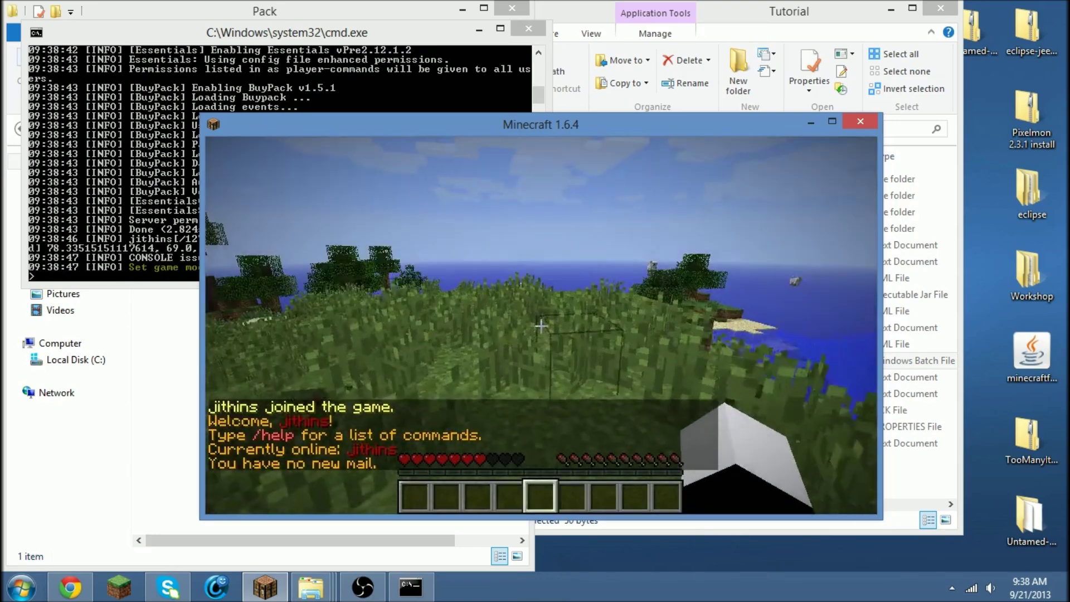
pyautogui.write('/b')
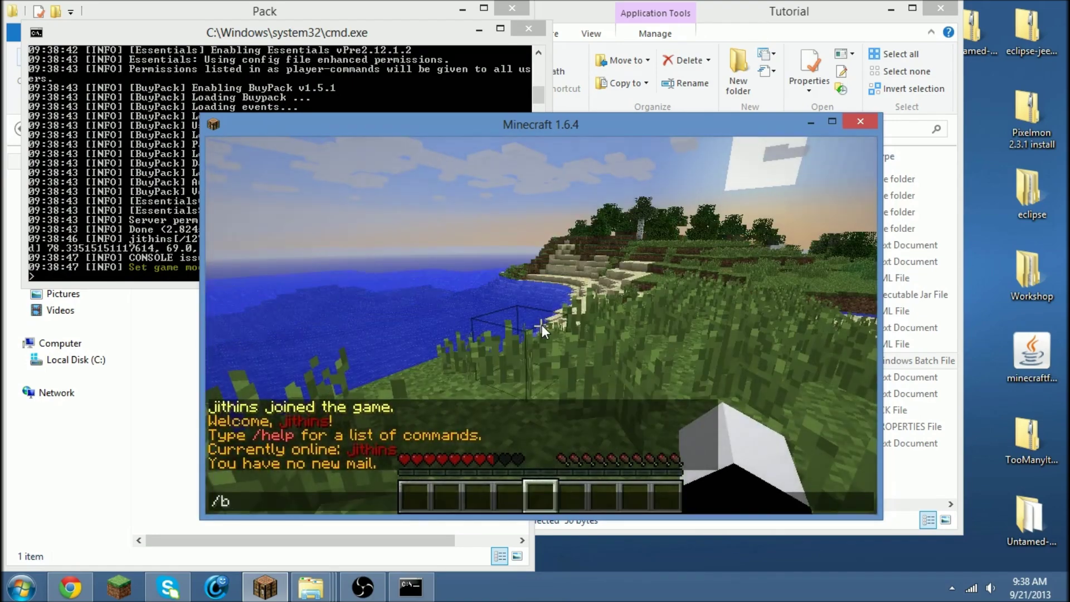
pyautogui.write('uyp lis')
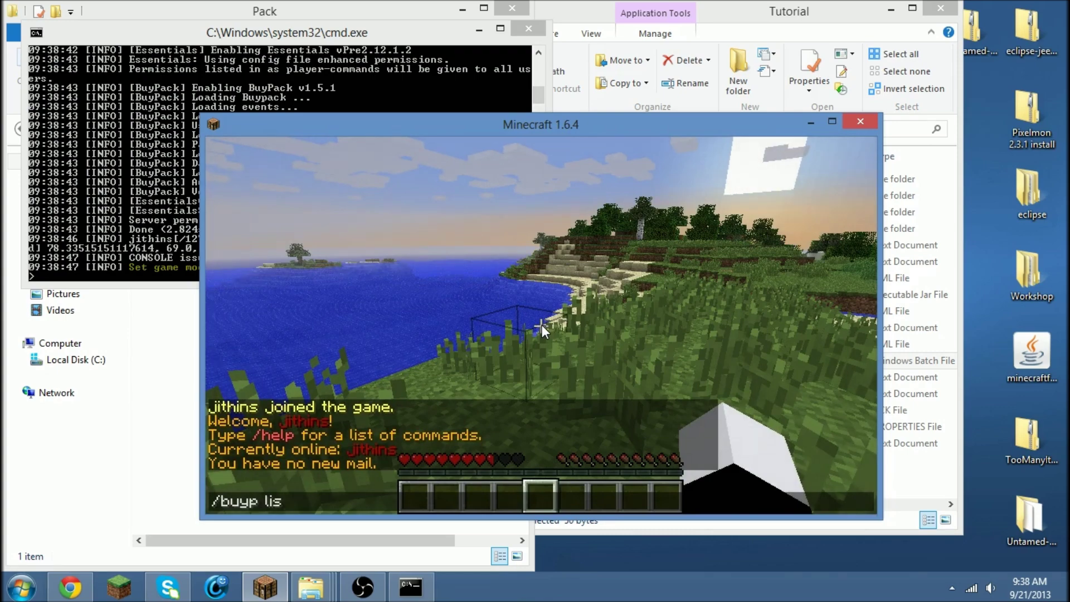
pyautogui.write('t')
# Step: Run /buyp list to show the available packs, and maximize the game window
pyautogui.press('Return')
pyautogui.press('e')
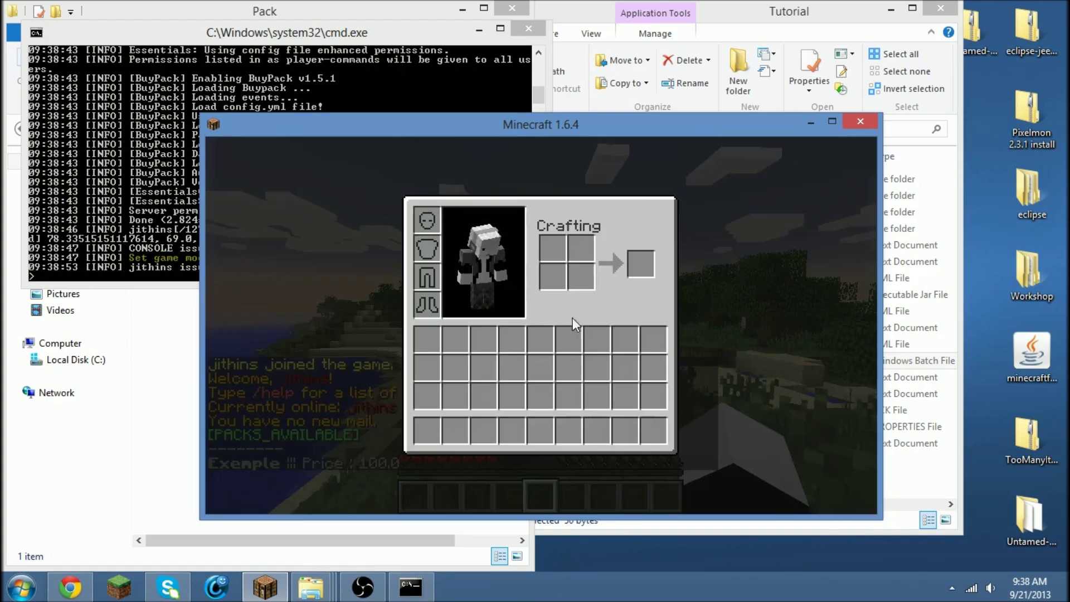
pyautogui.click(833, 124)
pyautogui.press('e')
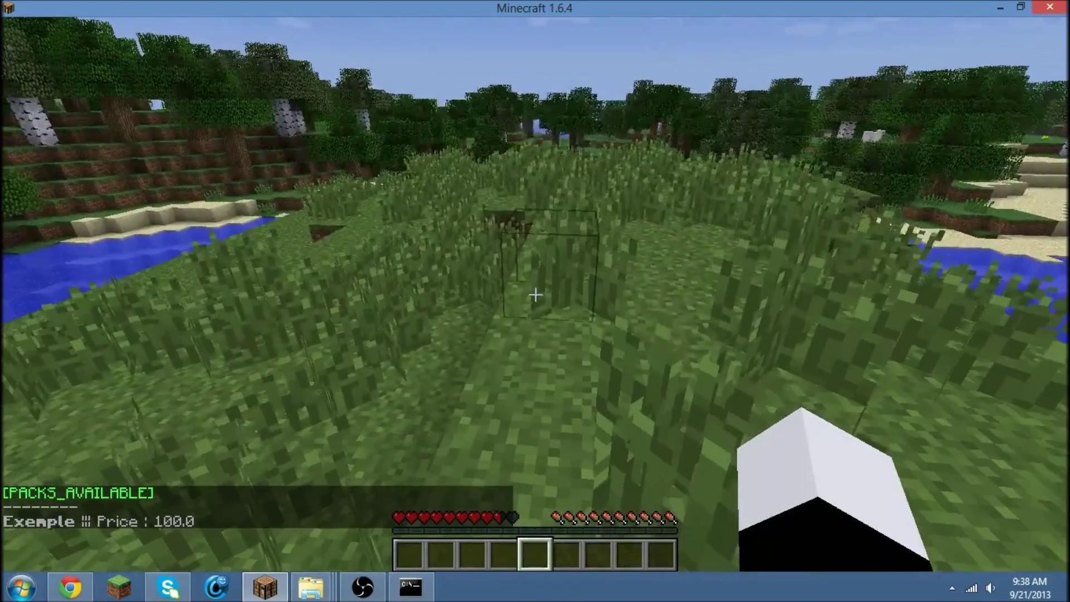
pyautogui.write('/buyp list')
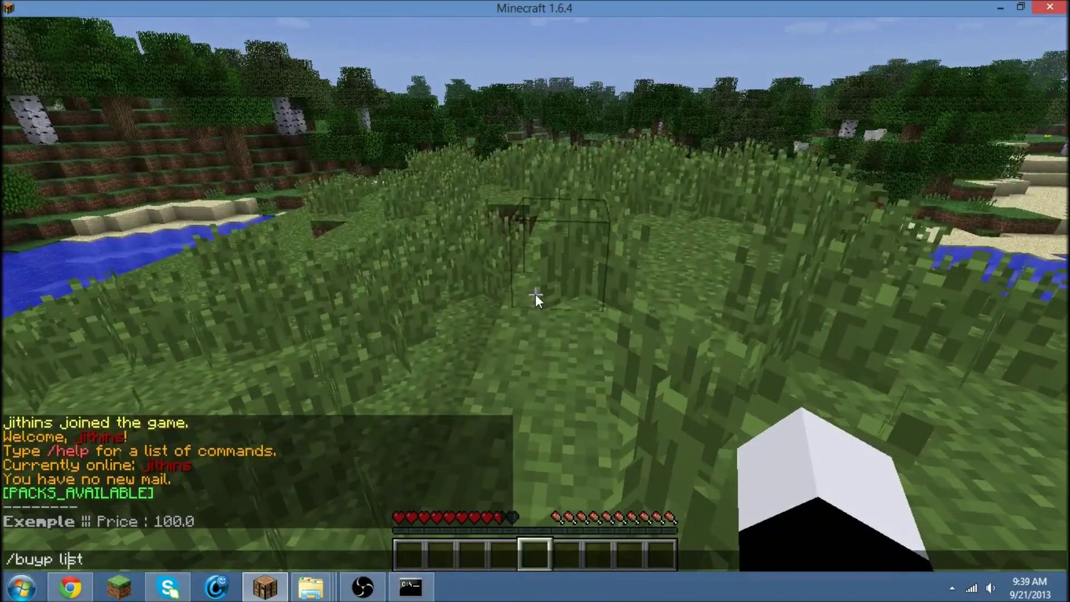
# Step: Run /buyp info Exemple to show My pack Example, 100.0 $, 5 seconds
pyautogui.press('BackSpace')
pyautogui.press('BackSpace')
pyautogui.press('BackSpace')
pyautogui.write('inf')
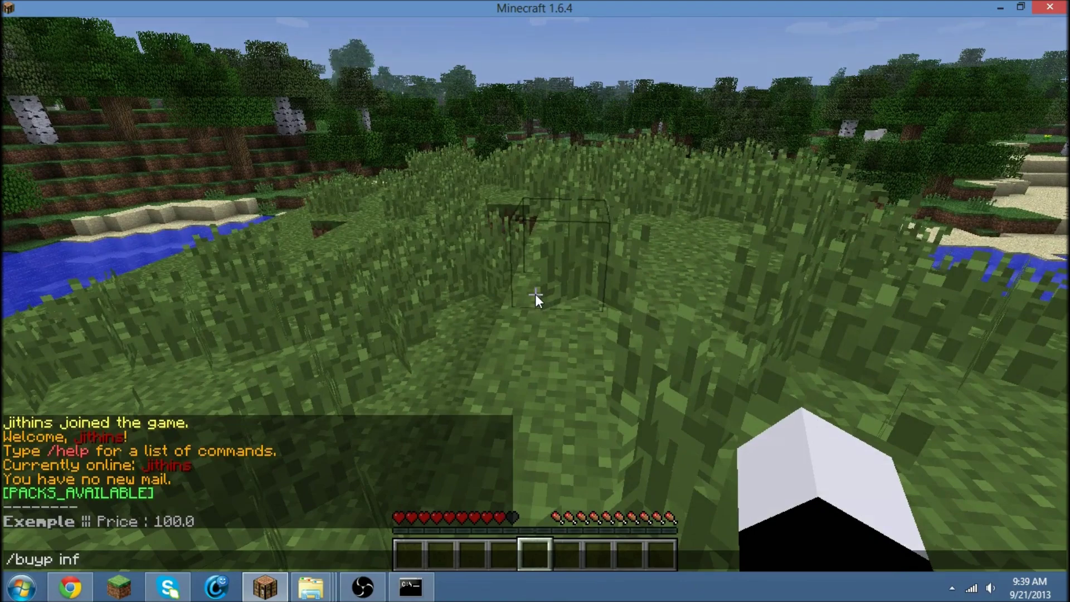
pyautogui.write('o Exemp')
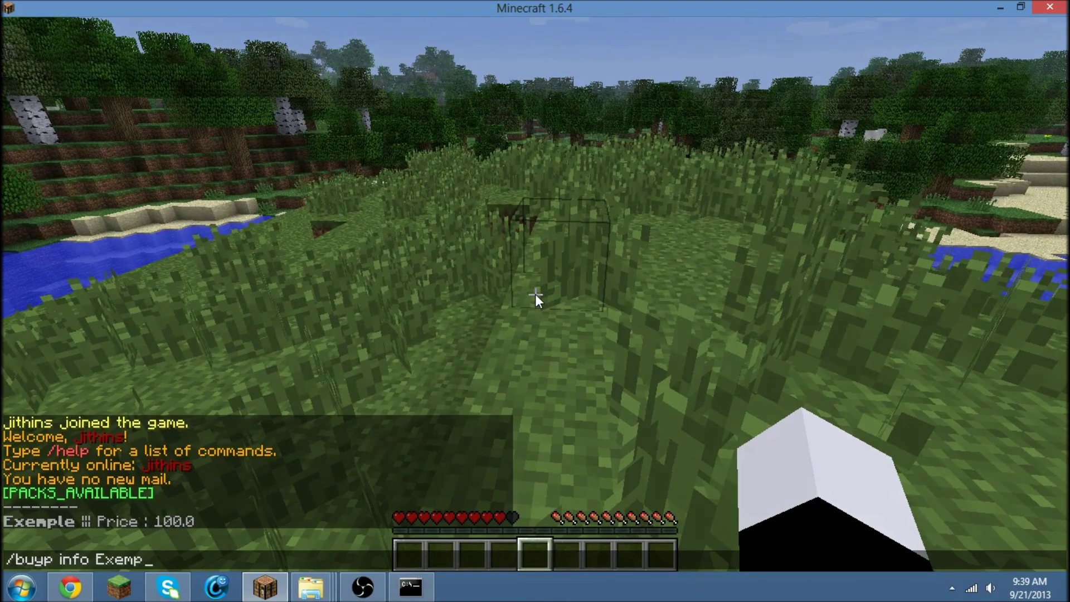
pyautogui.write('le')
pyautogui.press('Return')
pyautogui.press('w')
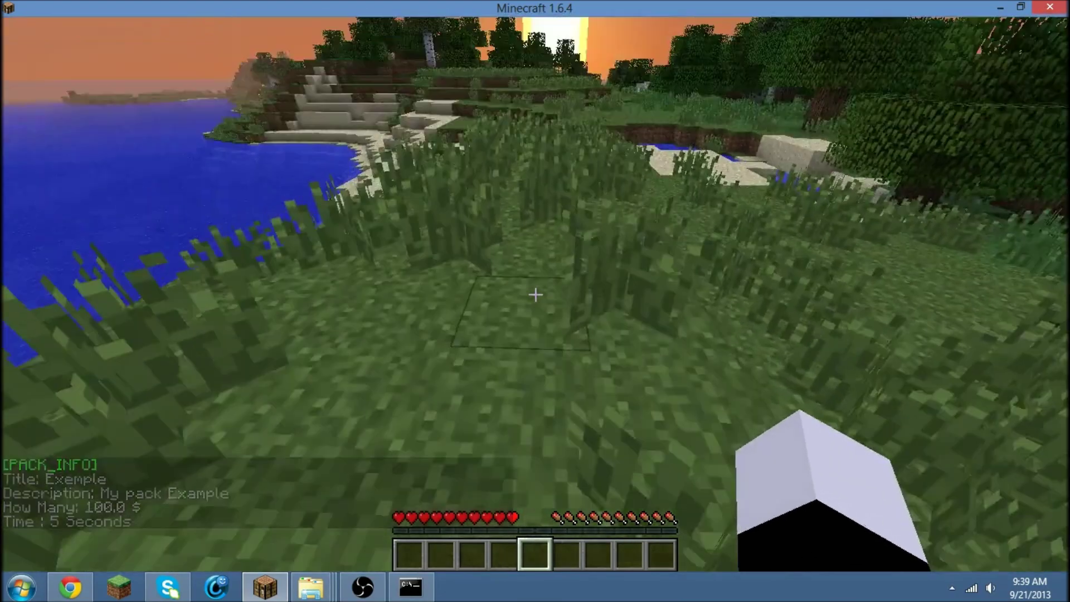
pyautogui.press('t')
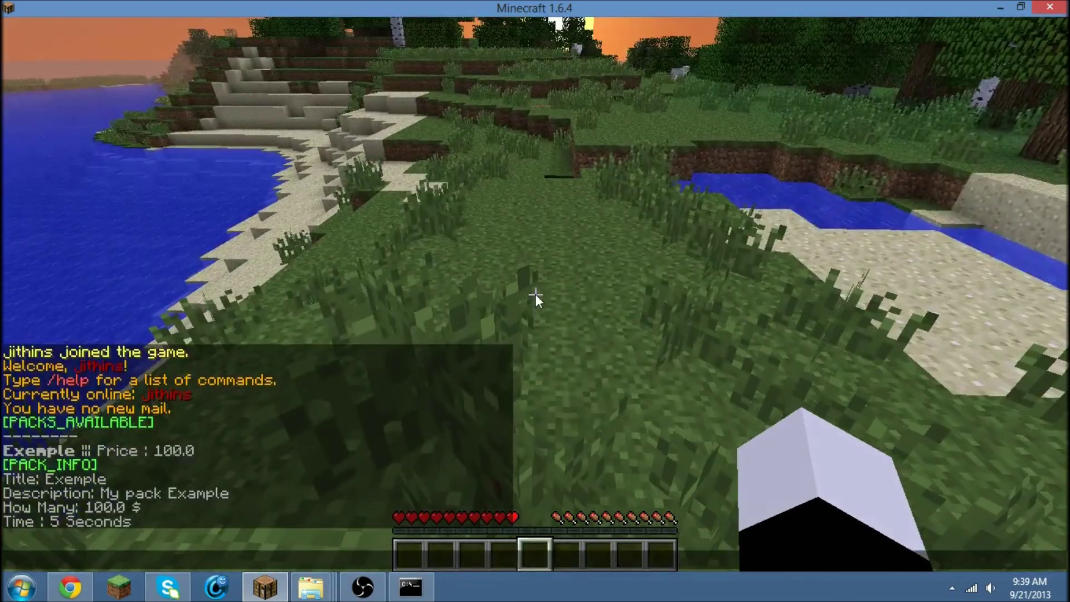
pyautogui.press('Escape')
pyautogui.press('t')
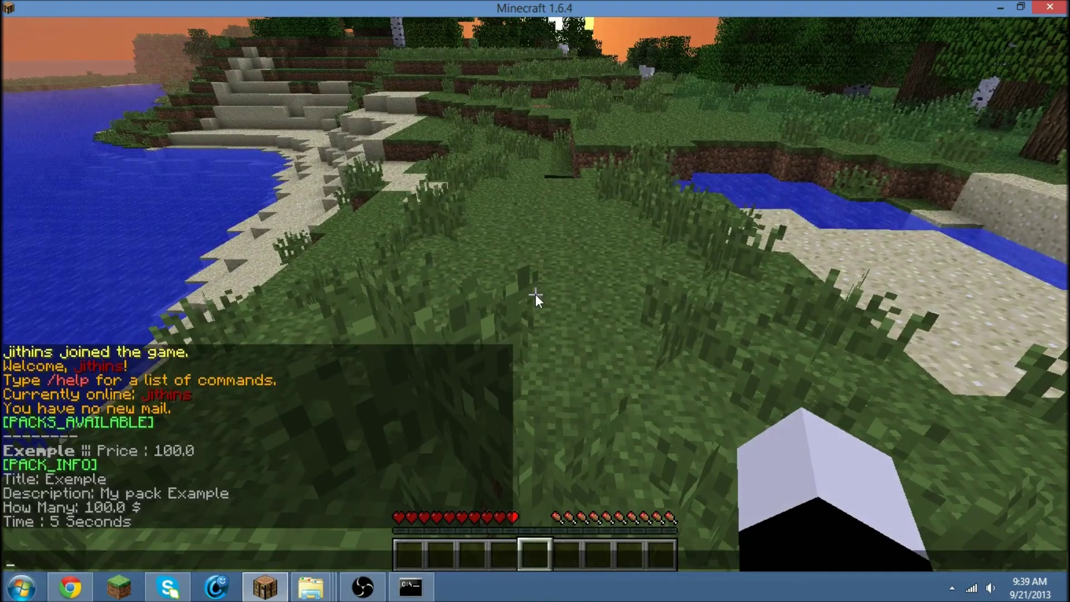
pyautogui.write('/buyp he')
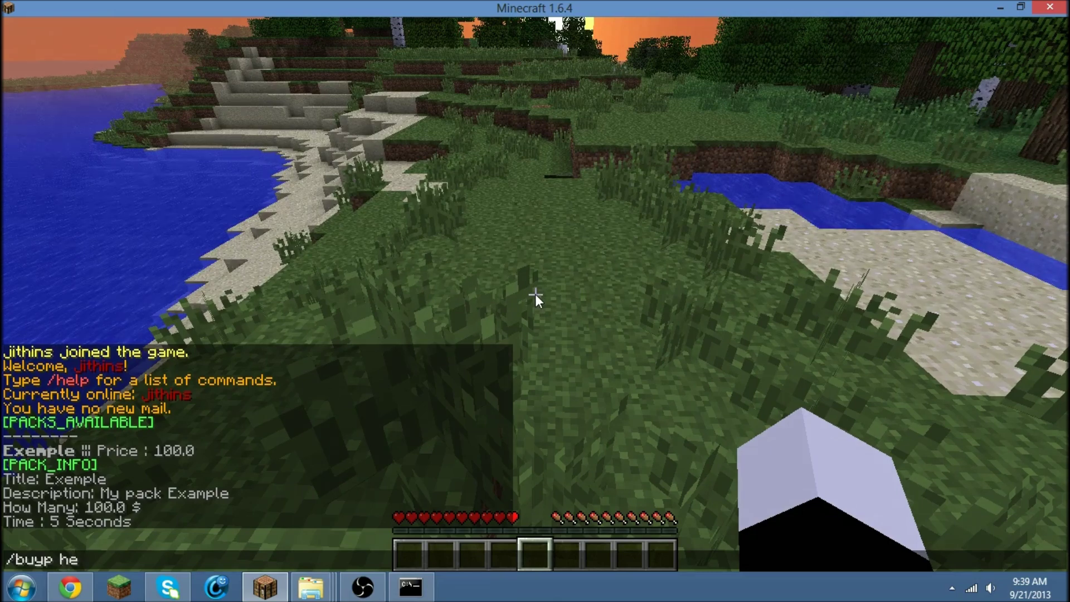
# Step: Check the /buyp usage help, then buy the pack with /buyp buy Exemple
pyautogui.press('Return')
pyautogui.press('t')
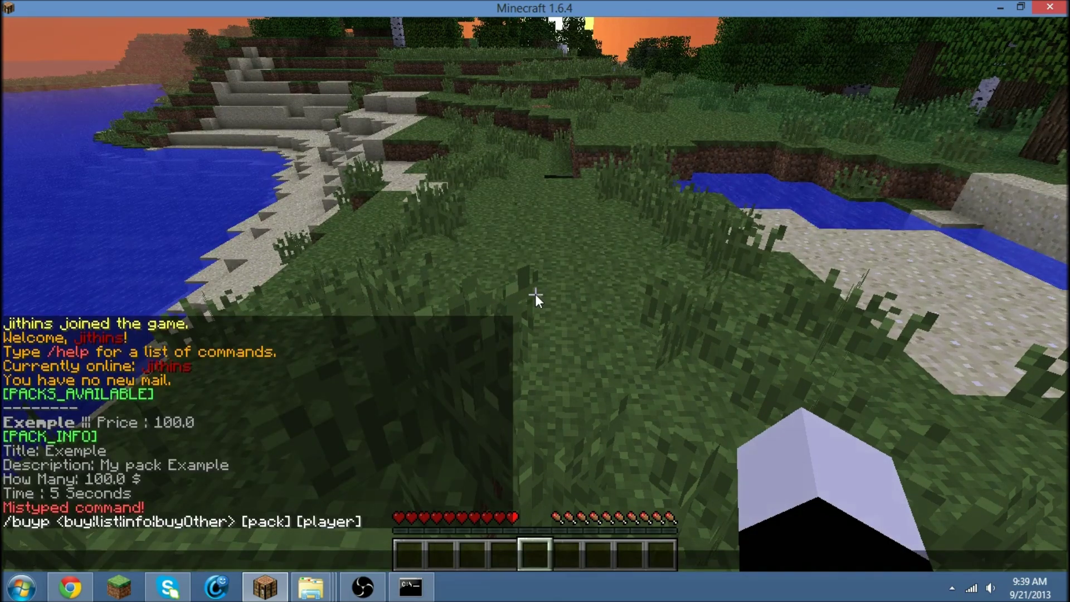
pyautogui.write('/buy')
pyautogui.write(' buy')
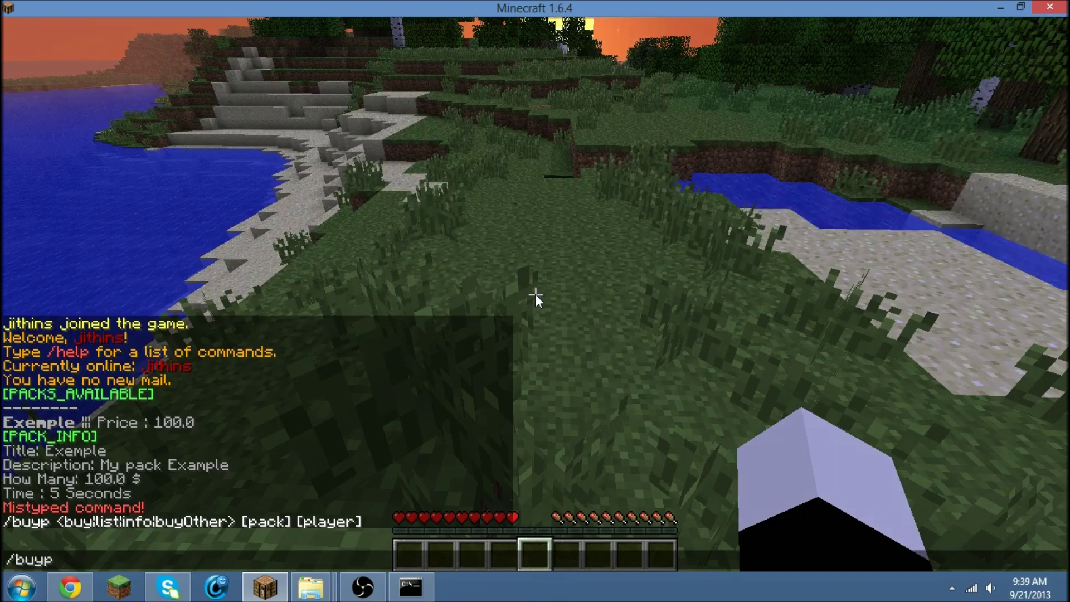
pyautogui.write(' buyother')
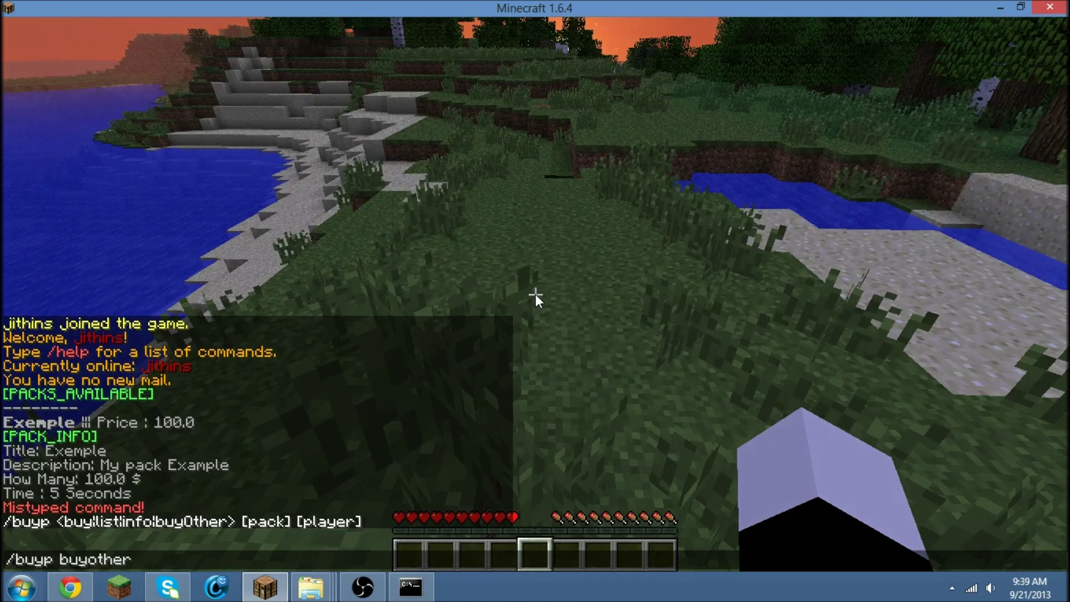
pyautogui.press('BackSpace')
pyautogui.press('BackSpace')
pyautogui.press('BackSpace')
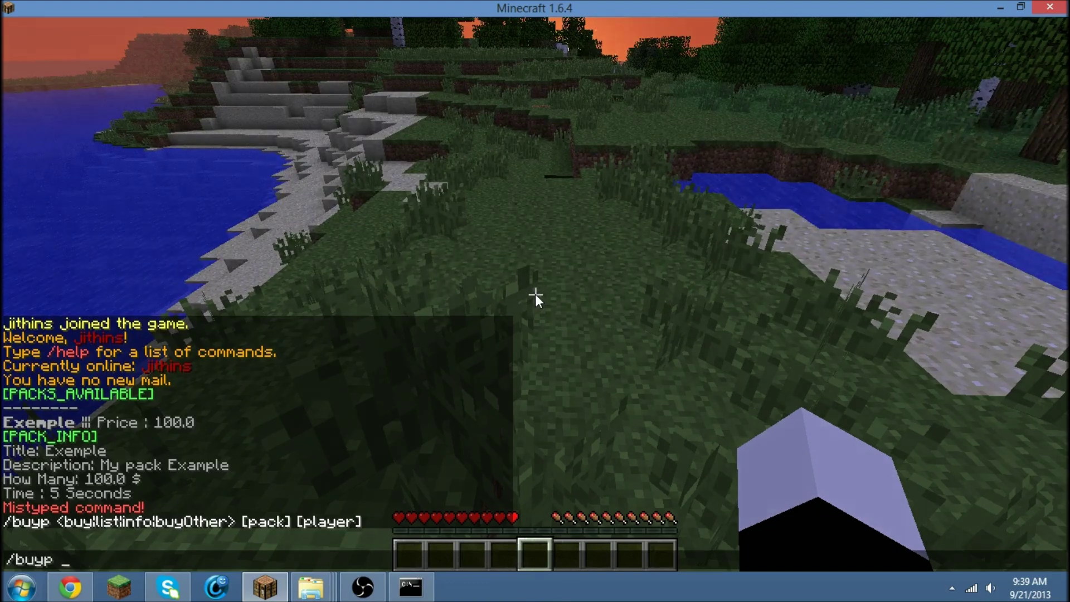
pyautogui.write('buy')
pyautogui.write('xemple')
pyautogui.press('Return')
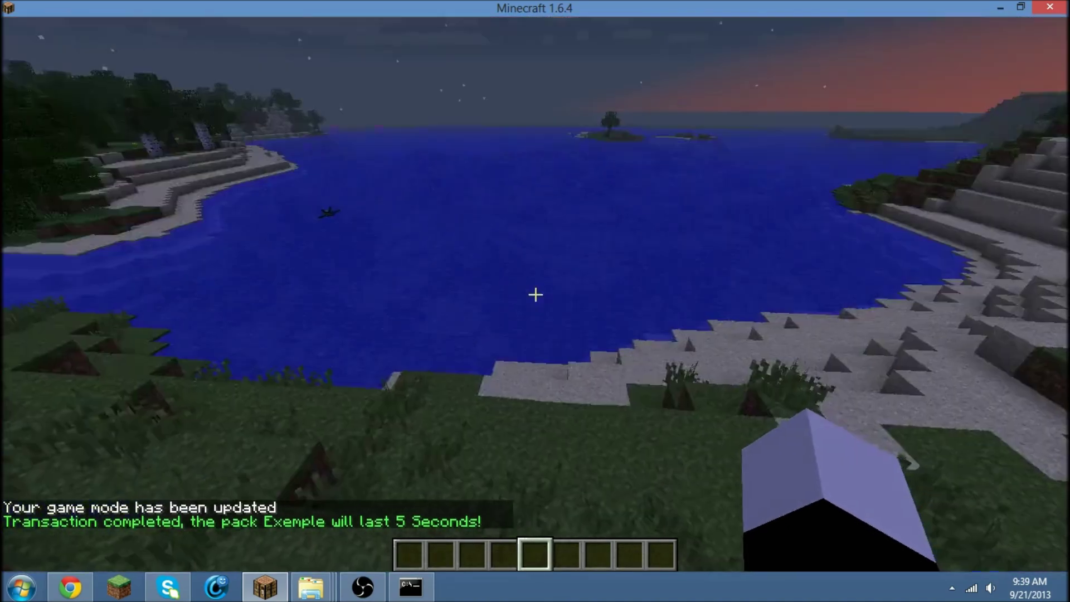
# Step: Check the Resistance III effect timer in the inventory, then close it
pyautogui.press('e')
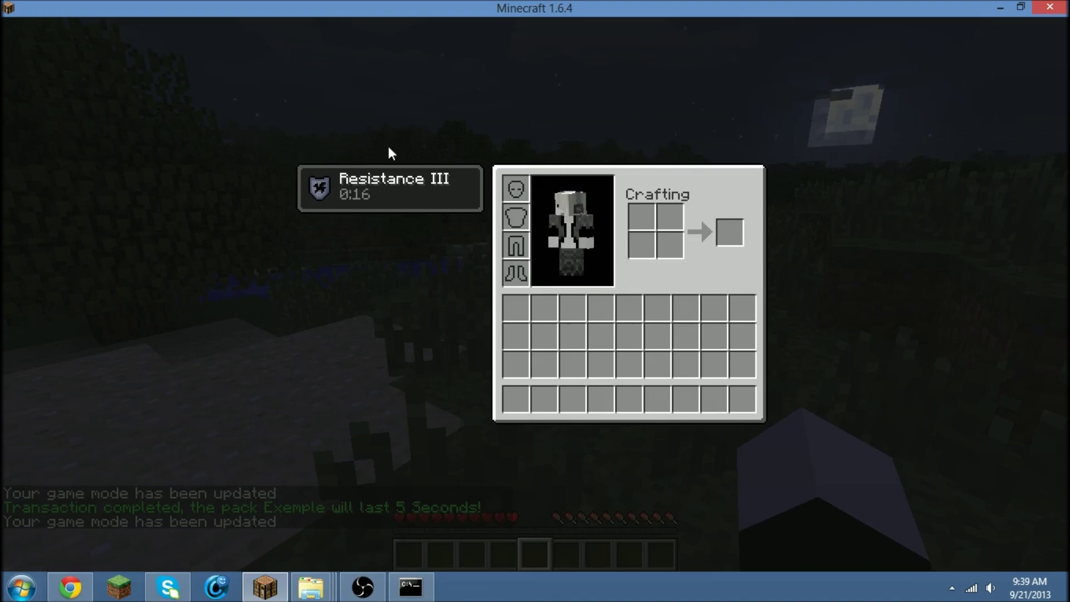
pyautogui.click(72, 588)
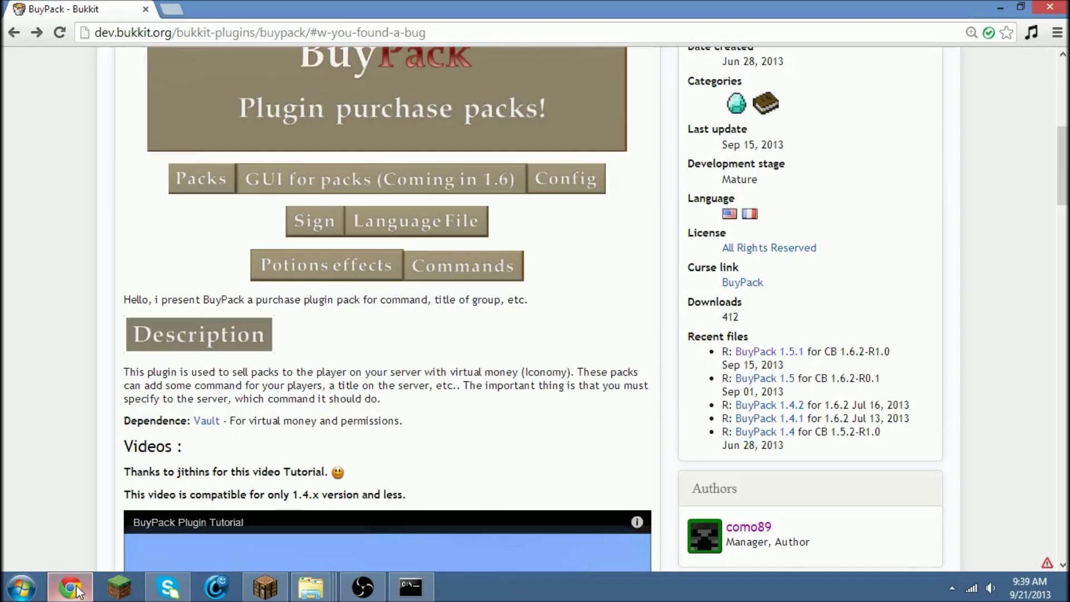
pyautogui.click(72, 588)
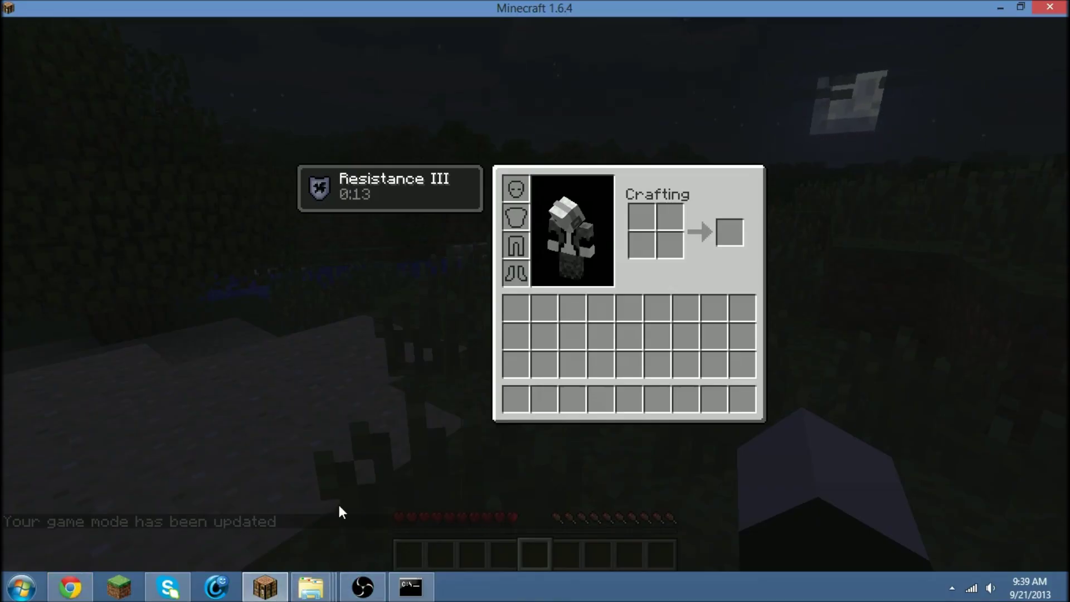
pyautogui.press('e')
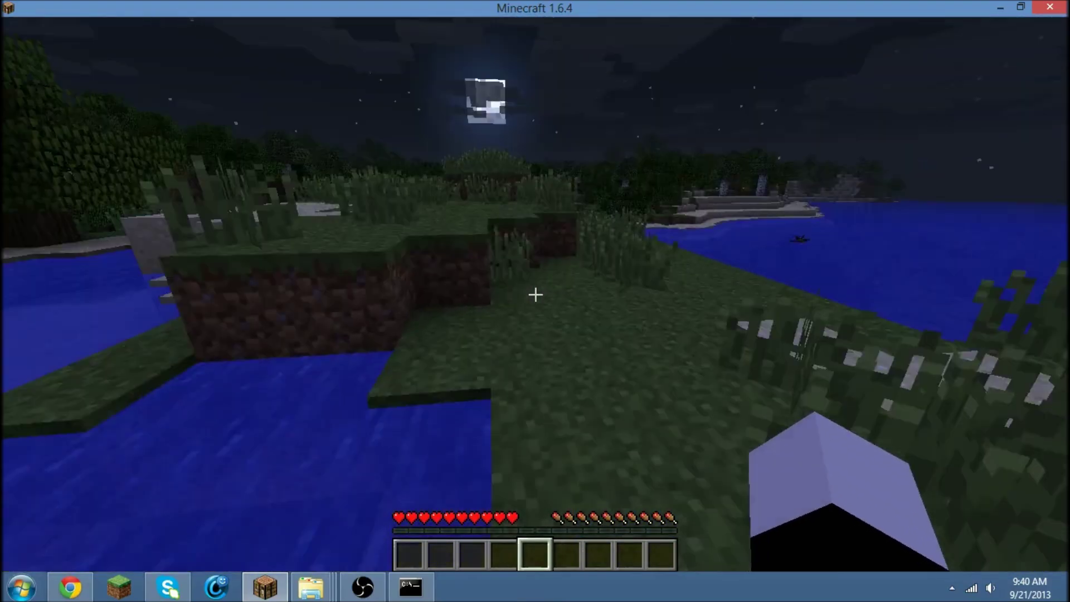
# Step: Give yourself a sign with a chat command and place it on the ground
pyautogui.press('/')
pyautogui.write('i ')
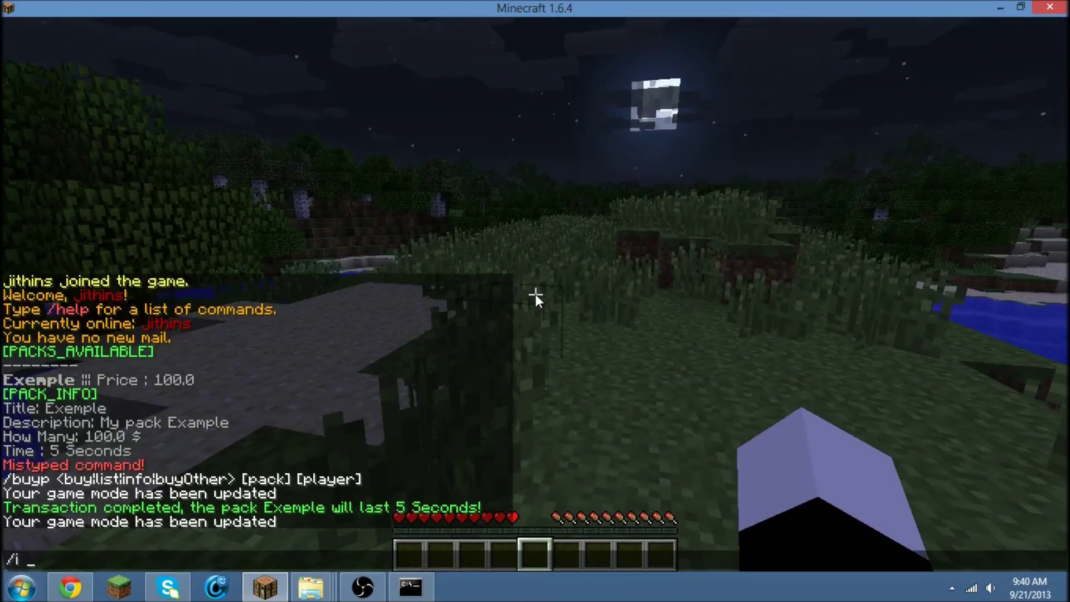
pyautogui.write('323 1')
pyautogui.press('Return')
pyautogui.rightClick(536, 301)
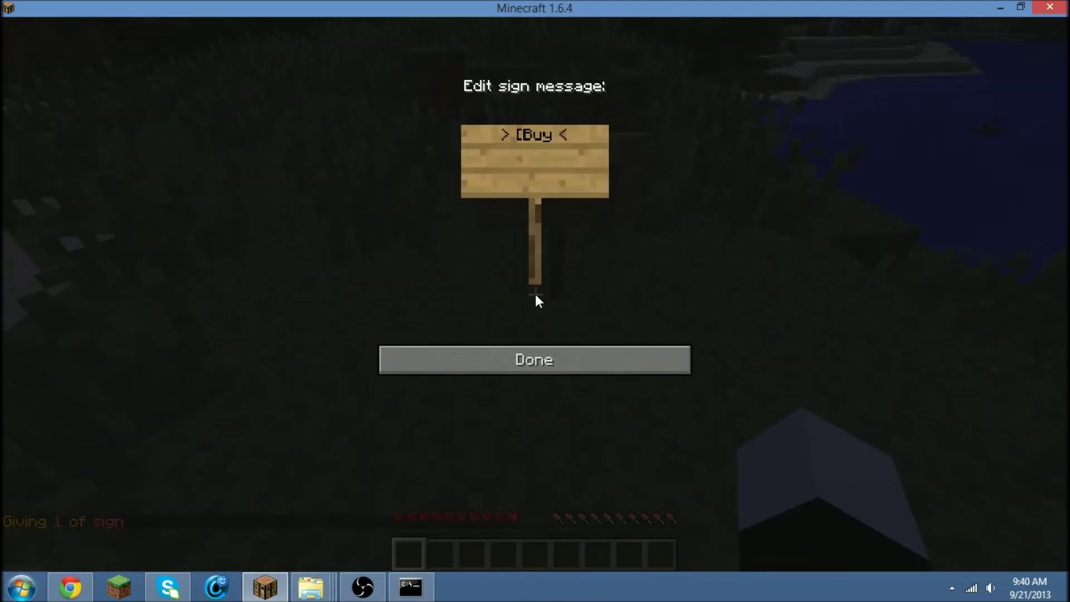
# Step: Write [BUYPACK] and Exemple on the sign, showing Price 100.0 and Time 5 Second, then buy the pack
pyautogui.press('BackSpace')
pyautogui.press('BackSpace')
pyautogui.write('UYPACK')
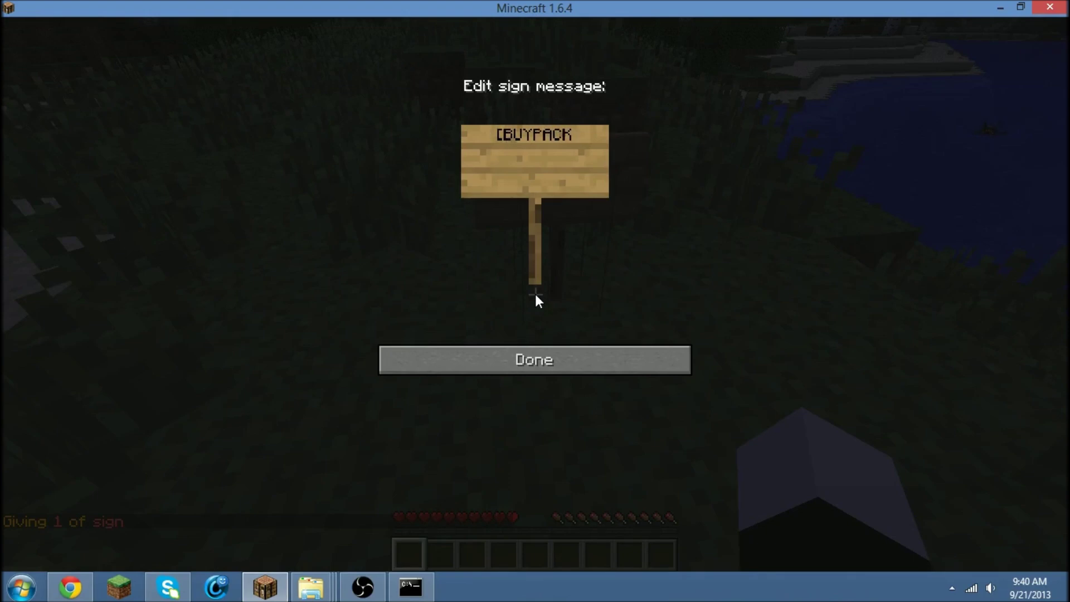
pyautogui.write(']')
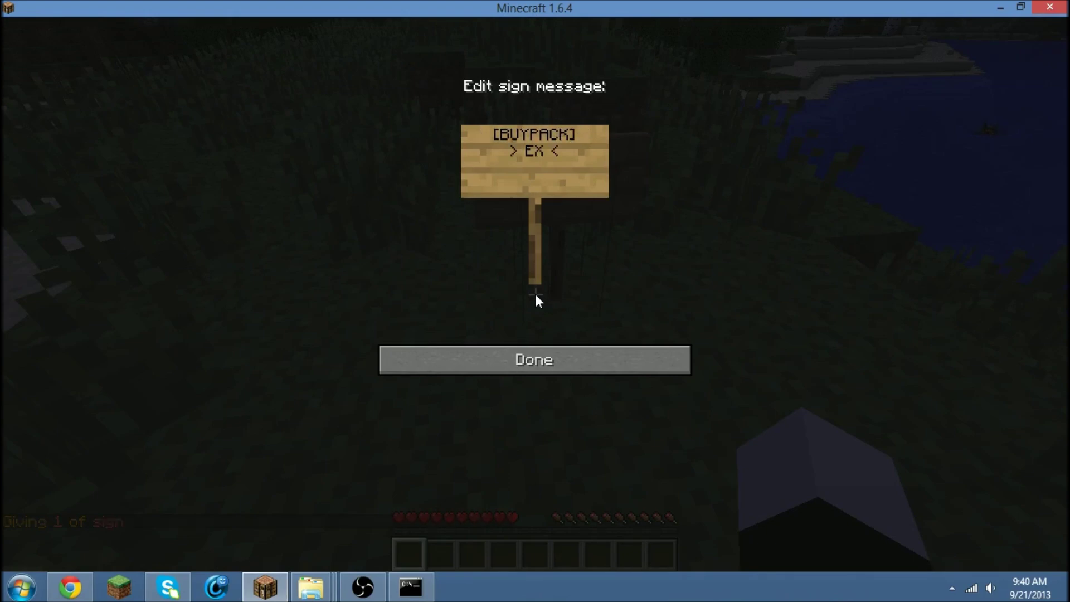
pyautogui.press('BackSpace')
pyautogui.write('x')
pyautogui.click(543, 362)
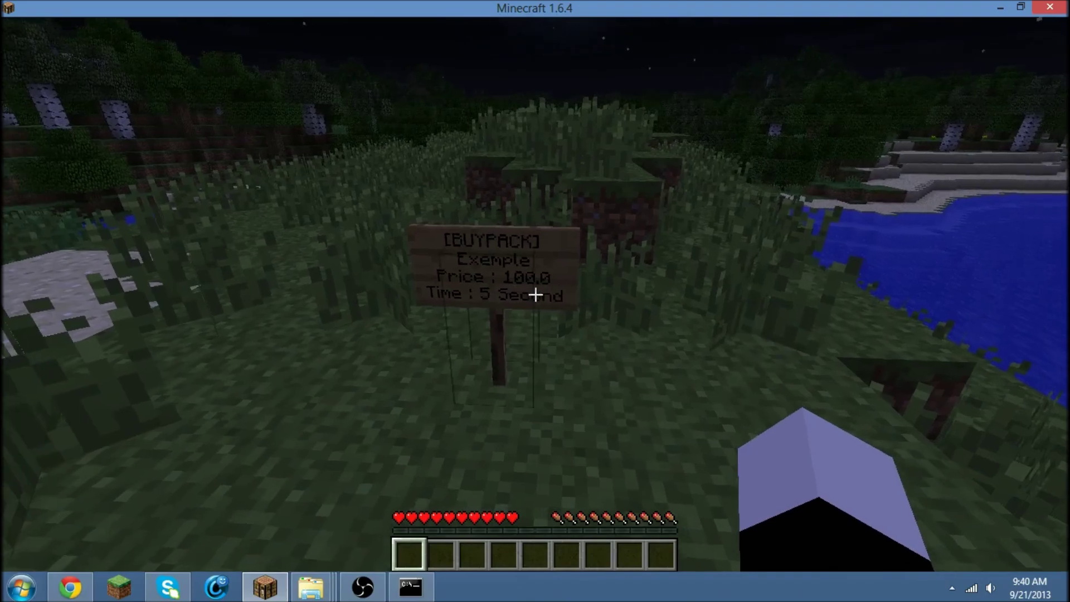
pyautogui.rightClick(536, 294)
# Step: Fly to the coast until the Exemple pack expires, set time to day, and return to Chrome
pyautogui.press('space')
pyautogui.press('space')
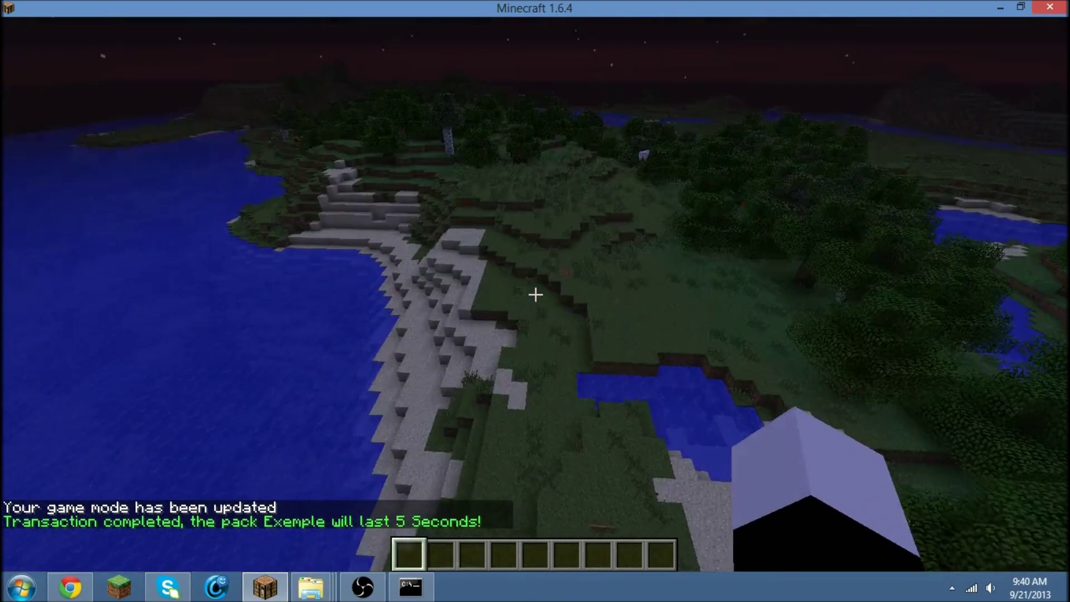
pyautogui.press('w')
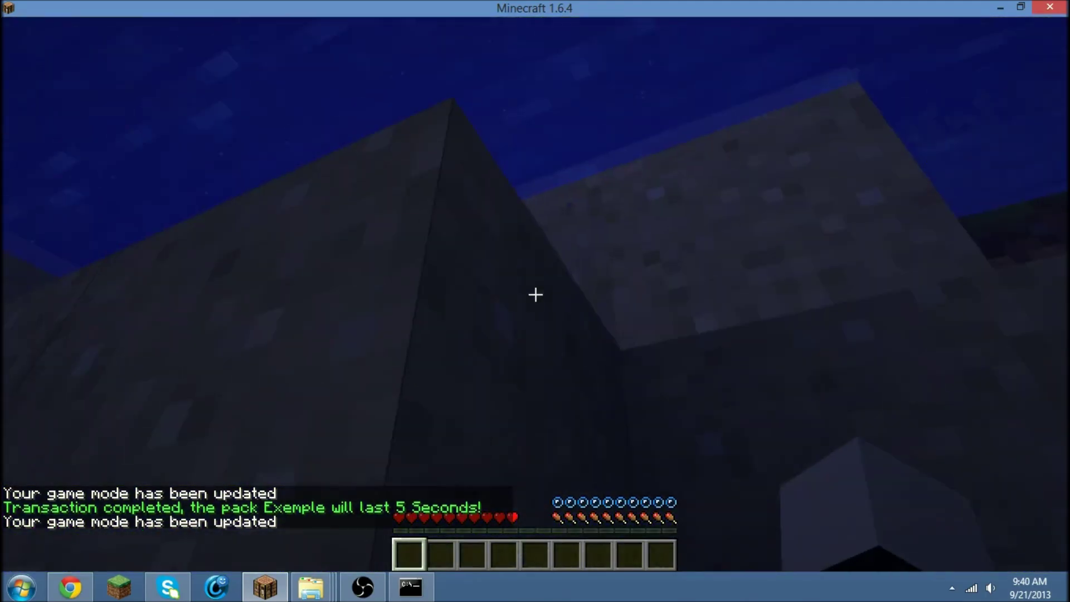
pyautogui.press('space')
pyautogui.press('w')
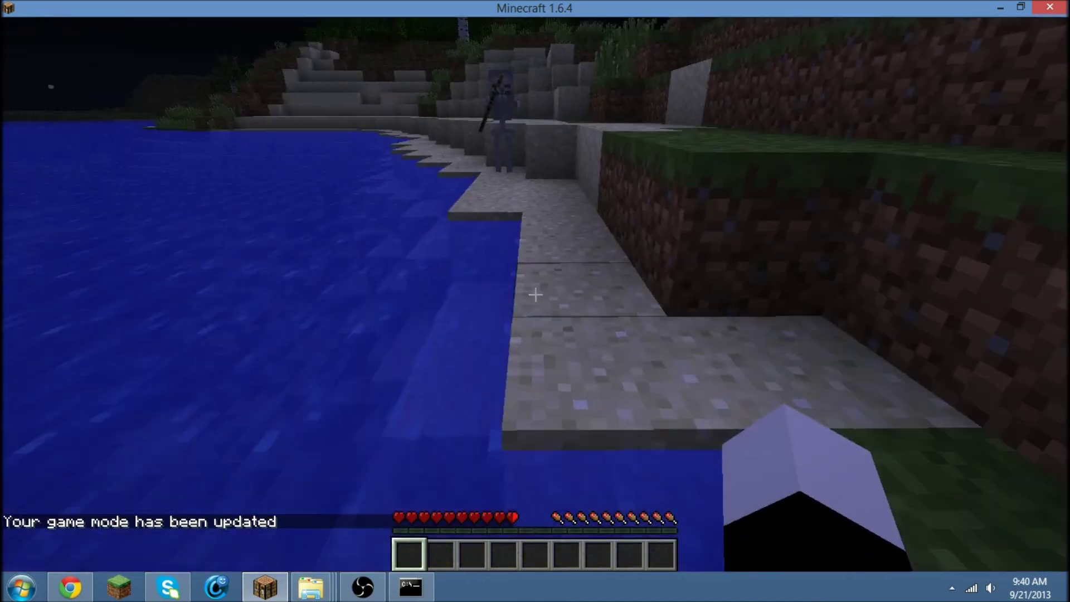
pyautogui.write('/')
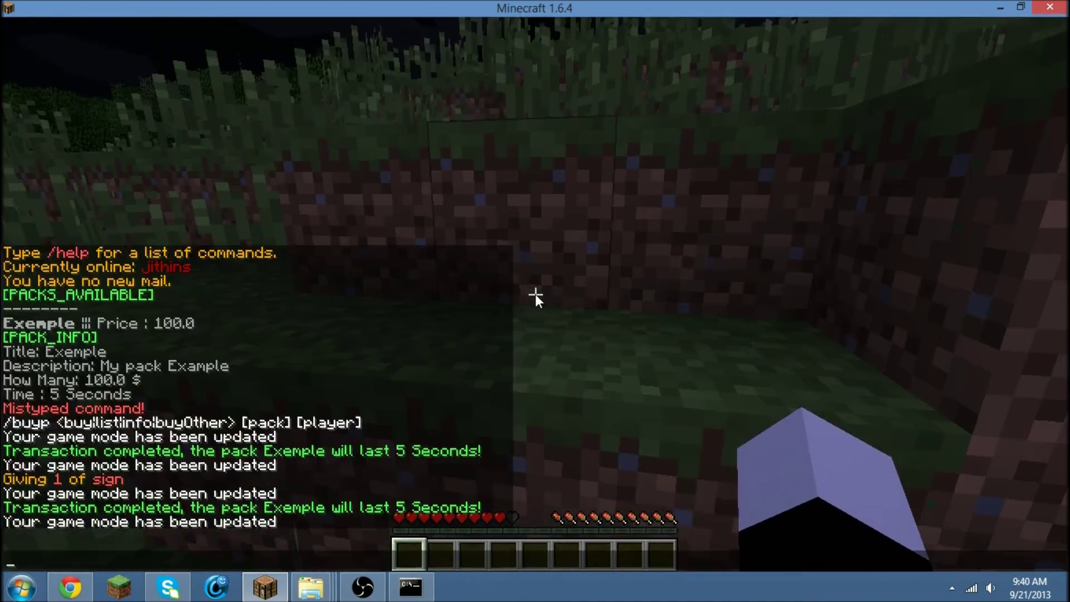
pyautogui.write('time day')
pyautogui.press('Return')
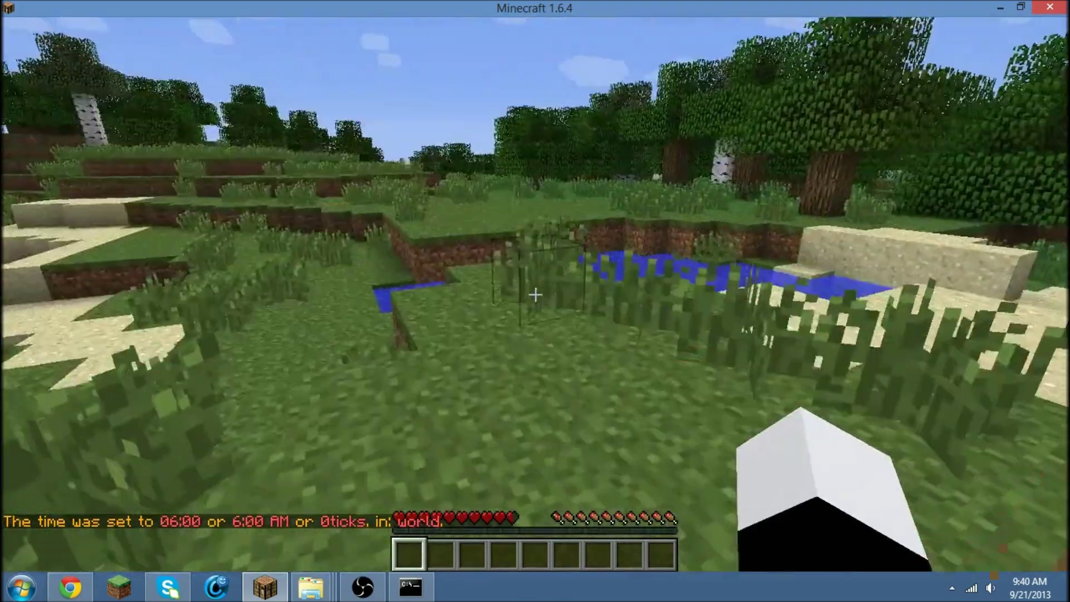
pyautogui.hotkey('alt', 'Tab')
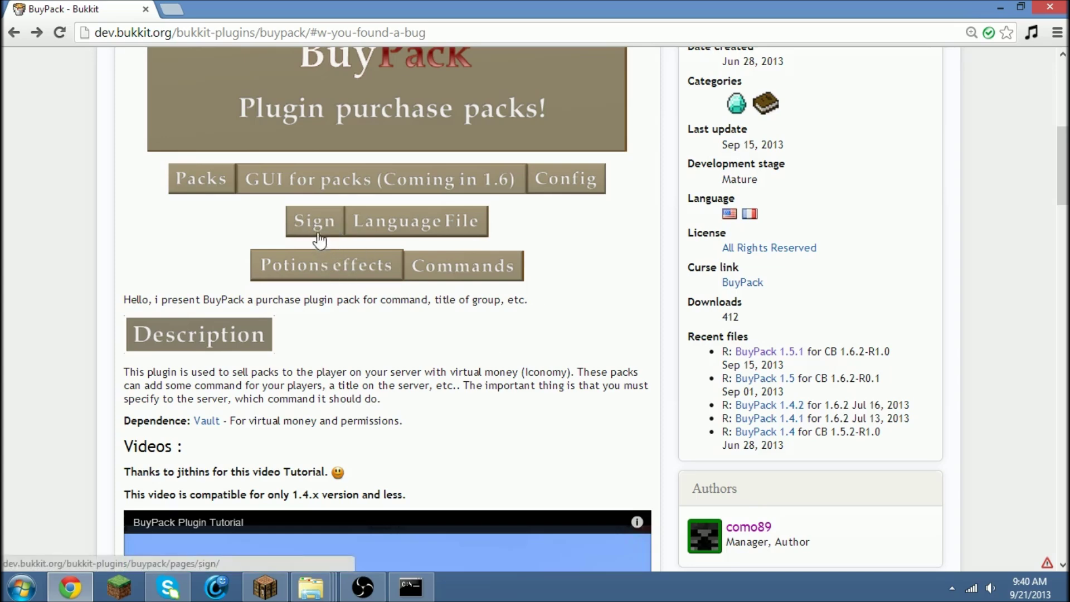
pyautogui.scroll(-2, 385, 349)
pyautogui.scroll(-2, 425, 449)
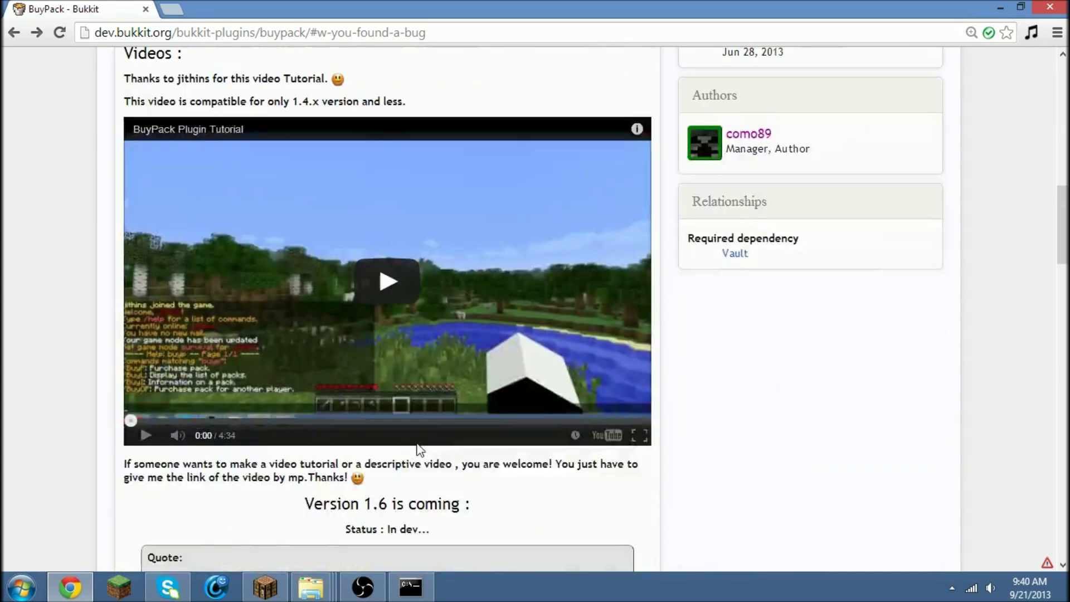
pyautogui.scroll(-3, 419, 449)
pyautogui.scroll(-2, 416, 443)
pyautogui.scroll(5, 418, 452)
pyautogui.scroll(5, 407, 460)
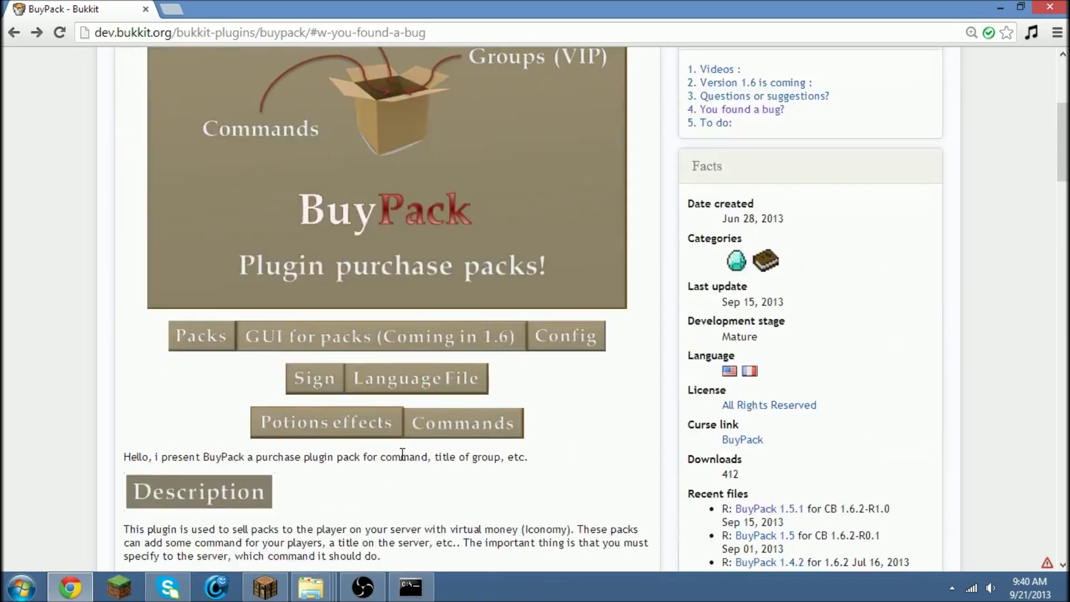
pyautogui.scroll(5, 397, 477)
pyautogui.scroll(-2, 360, 485)
# Step: Read the Packs page Model through the InvCommand gamemode 0 line, then return to BuyPack's main page
pyautogui.click(216, 416)
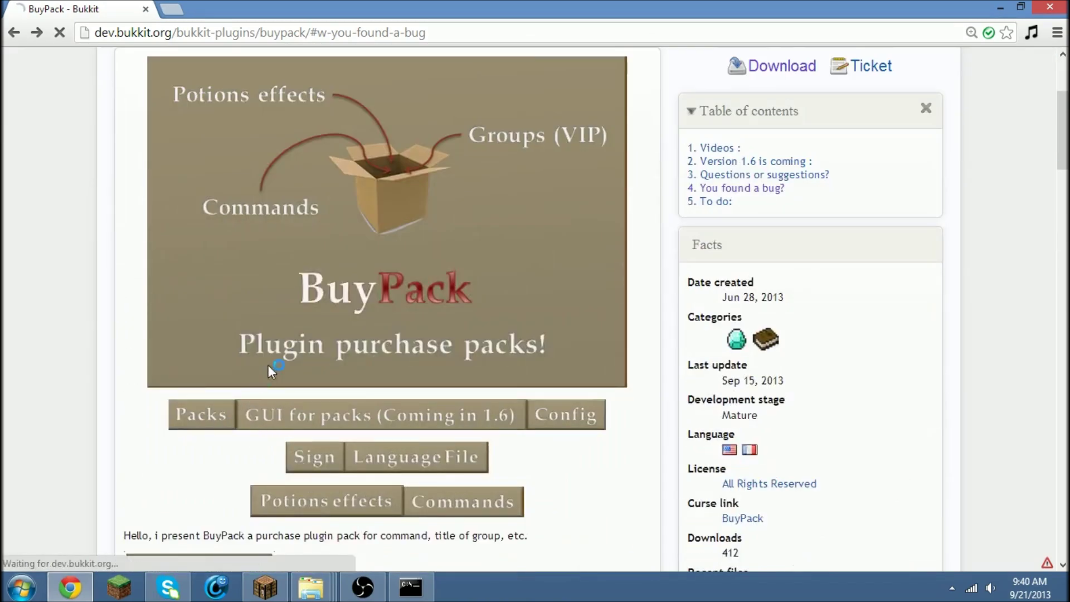
pyautogui.scroll(-2, 284, 368)
pyautogui.scroll(-3, 299, 366)
pyautogui.scroll(-3, 300, 368)
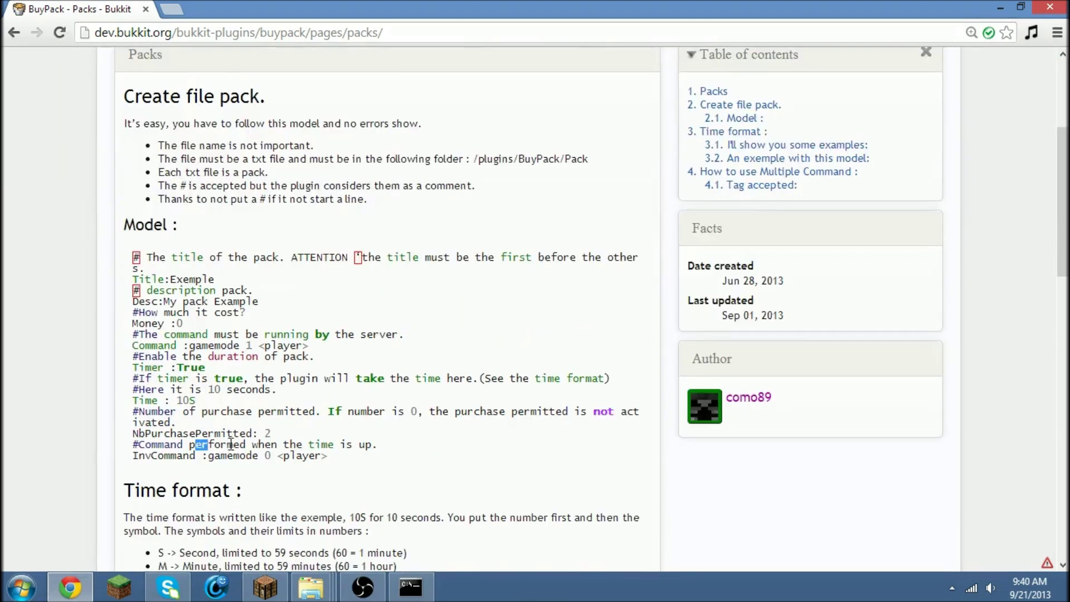
pyautogui.moveTo(210, 444)
pyautogui.mouseDown()
pyautogui.moveTo(307, 444)
pyautogui.moveTo(256, 456)
pyautogui.mouseUp()
pyautogui.click(330, 471)
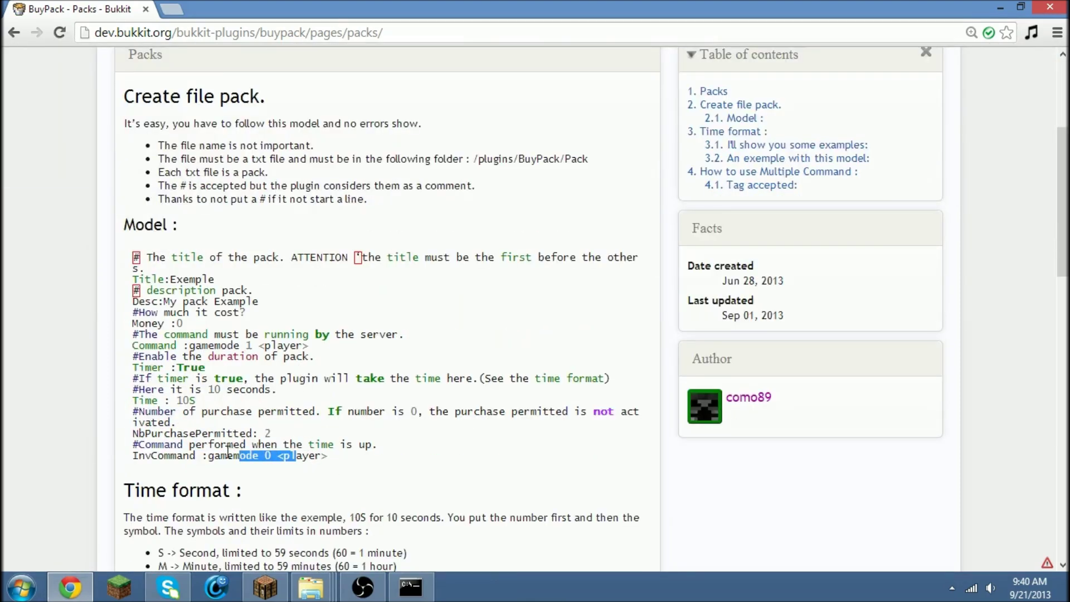
pyautogui.click(204, 449)
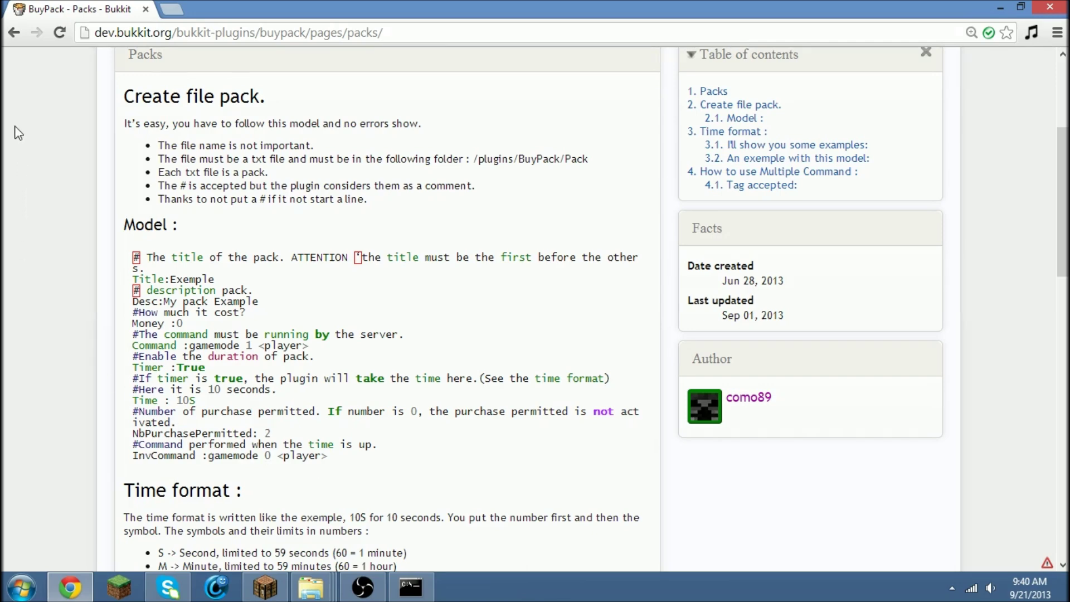
pyautogui.click(14, 33)
pyautogui.scroll(2, 309, 276)
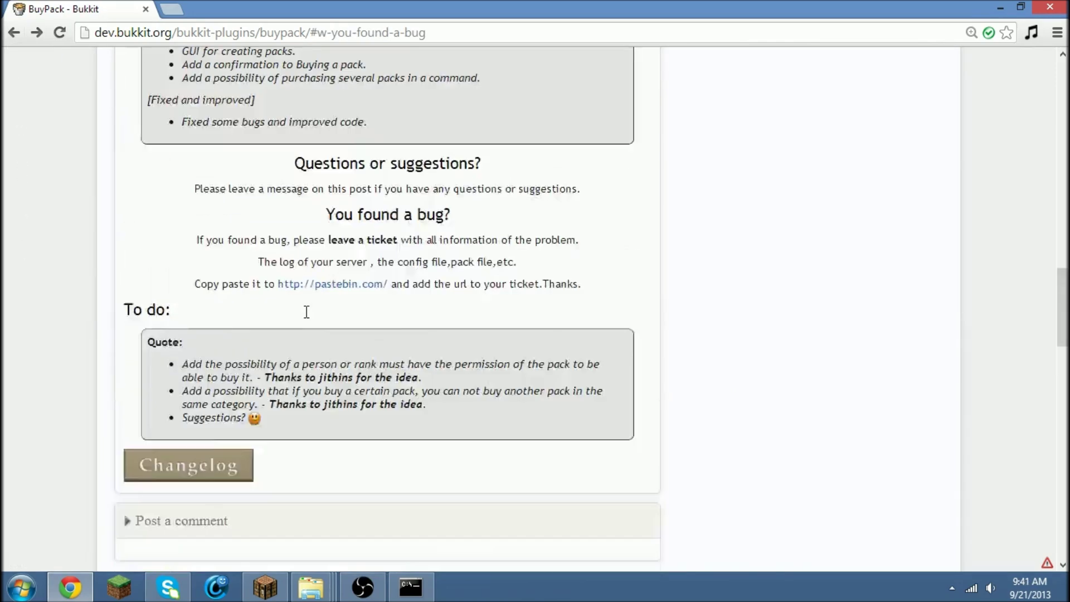
pyautogui.scroll(5, 306, 322)
pyautogui.scroll(4, 306, 333)
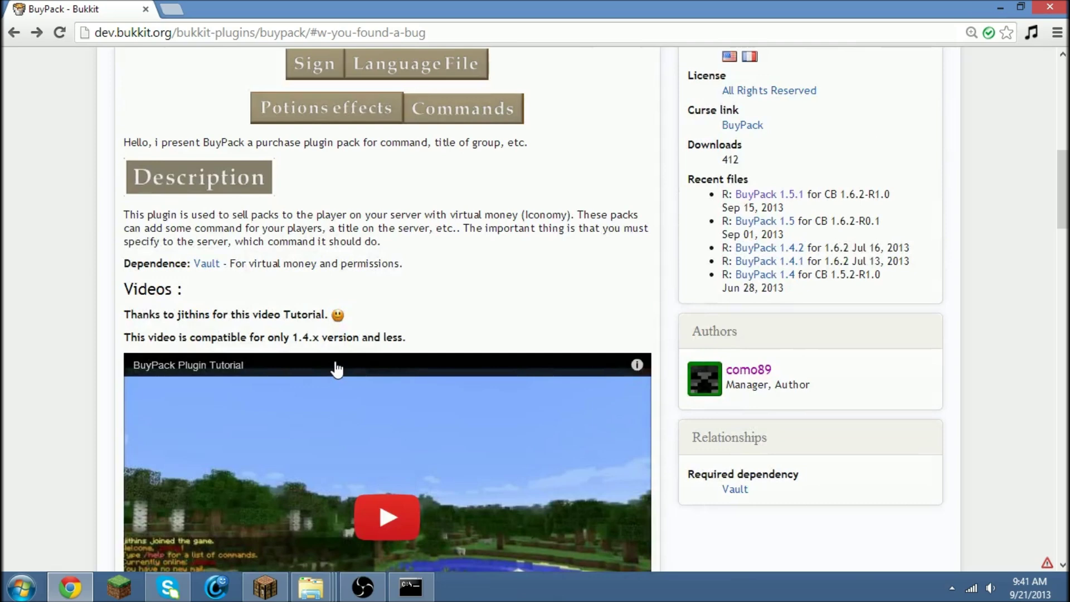
pyautogui.scroll(2, 335, 369)
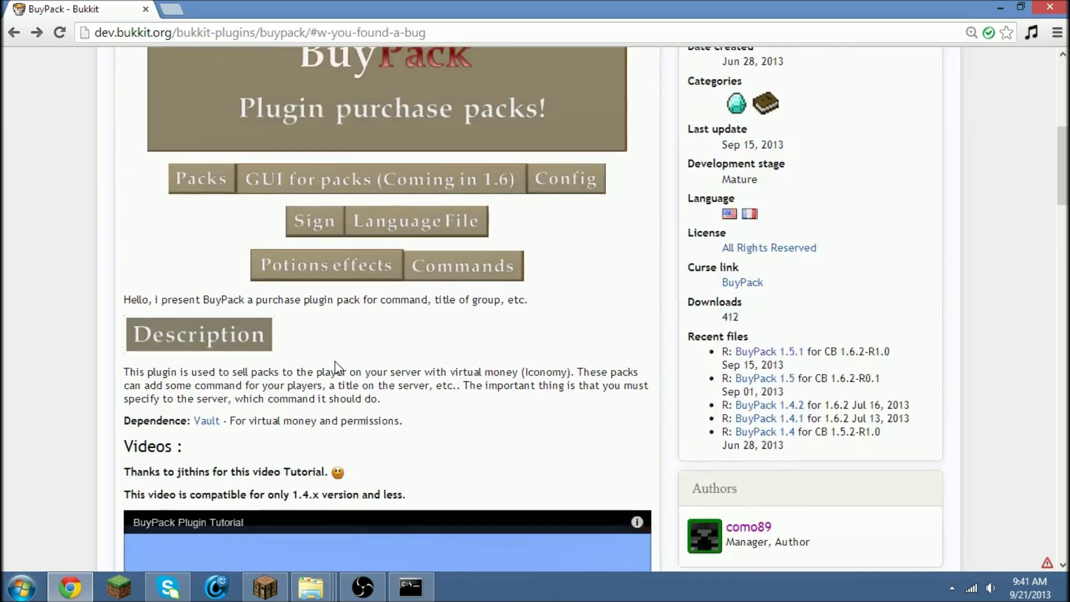
pyautogui.click(323, 581)
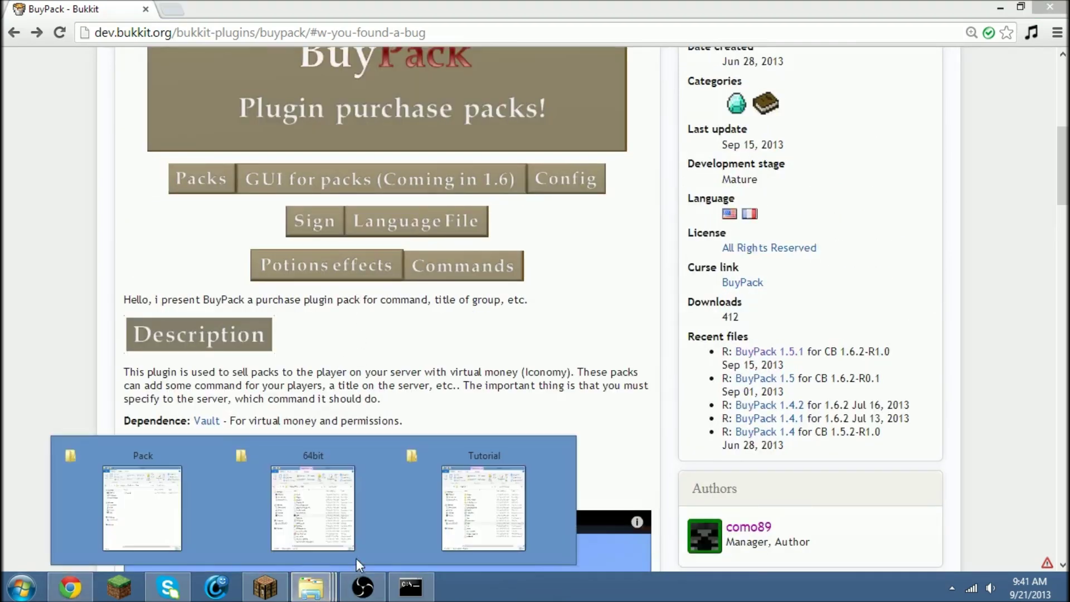
pyautogui.moveTo(142, 502)
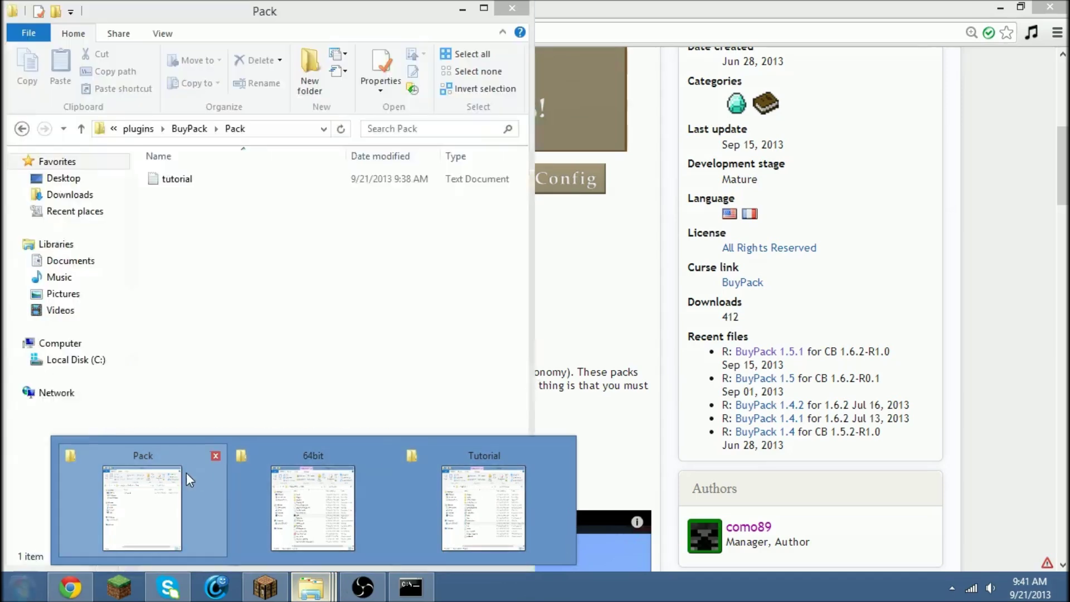
# Step: Open the tutorial pack file from the Pack folder, check its Exemple title, then close it and the folder
pyautogui.click(186, 473)
pyautogui.click(214, 182)
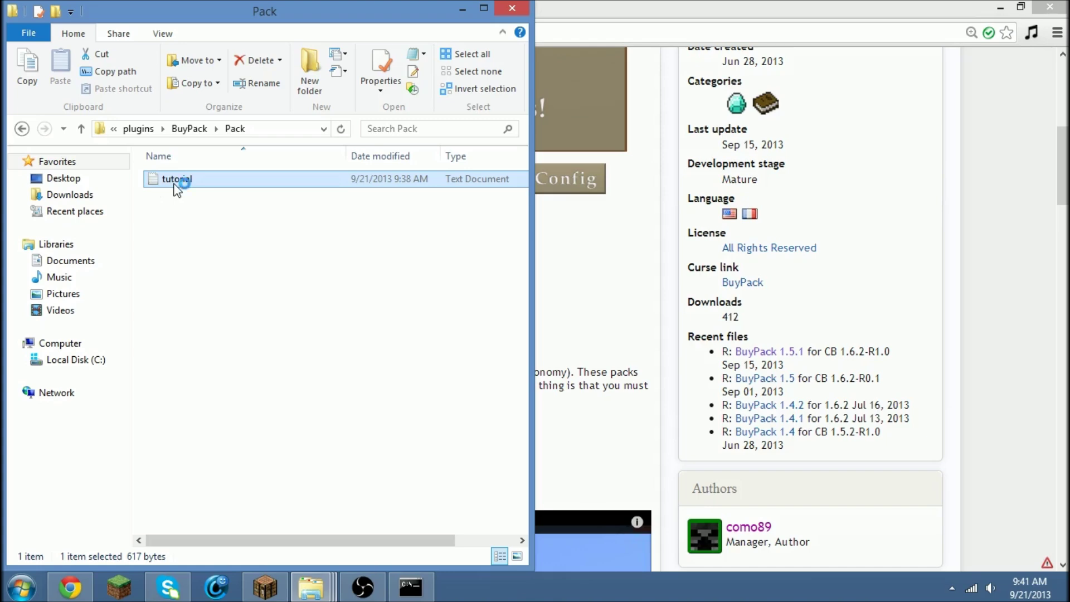
pyautogui.moveTo(210, 115); pyautogui.dragTo(168, 116)
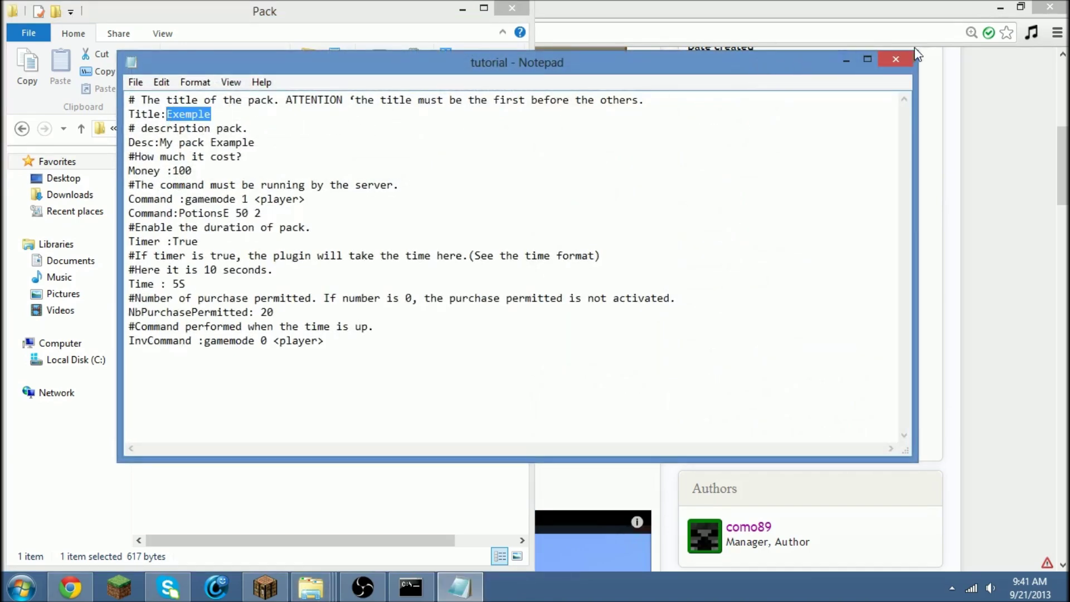
pyautogui.click(896, 57)
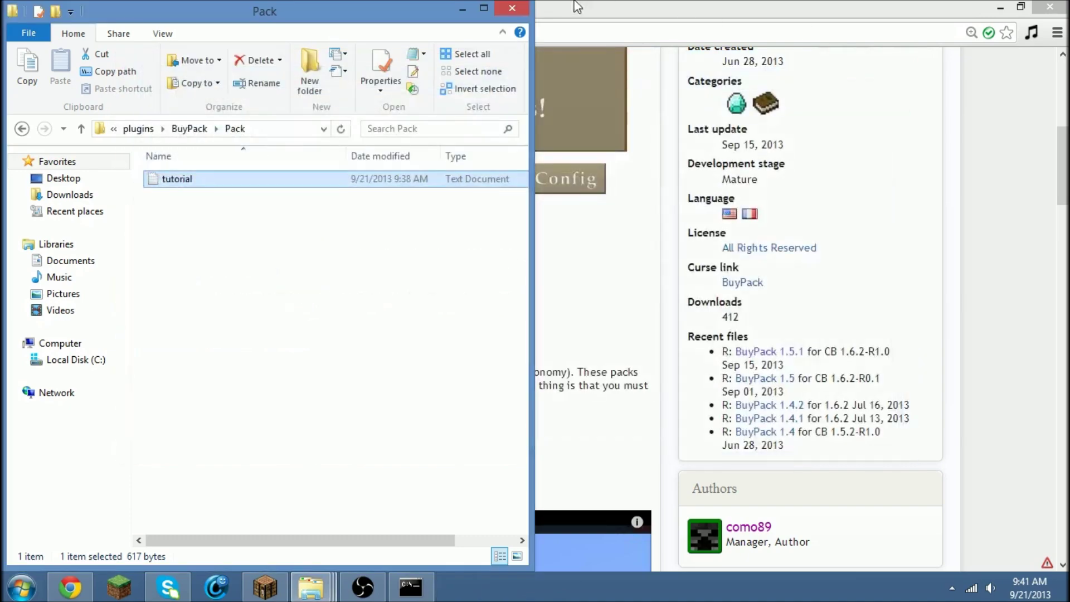
pyautogui.click(510, 10)
pyautogui.scroll(5, 693, 425)
pyautogui.scroll(1, 694, 425)
pyautogui.scroll(-5, 690, 423)
pyautogui.scroll(4, 691, 423)
pyautogui.scroll(1, 759, 338)
pyautogui.scroll(-2, 669, 343)
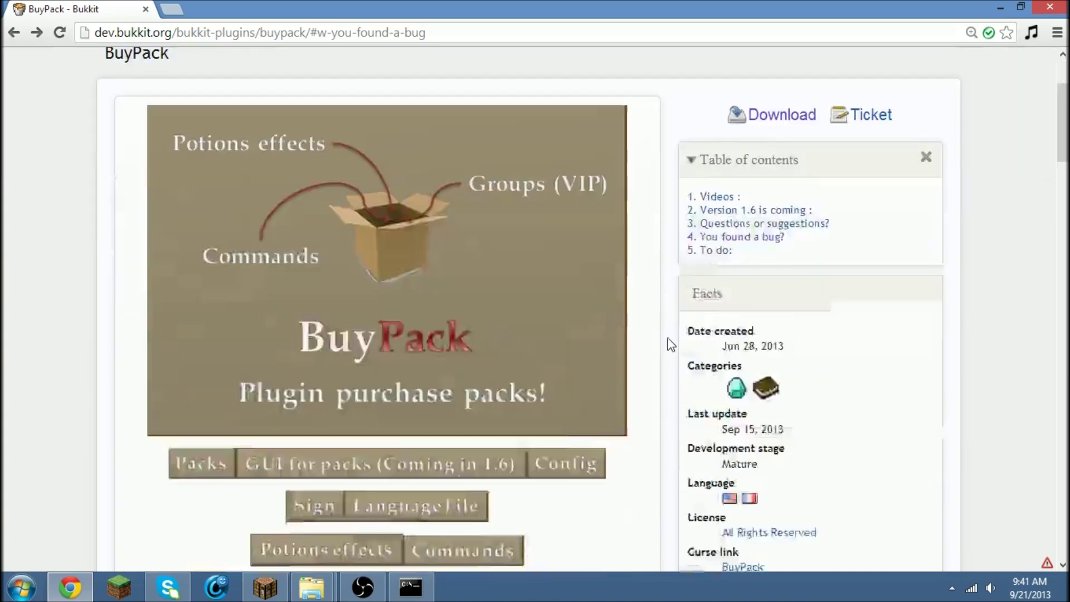
pyautogui.scroll(-5, 668, 342)
pyautogui.scroll(-6, 669, 343)
# Step: Switch from the BuyPack page back to the paused Minecraft game
pyautogui.click(1000, 7)
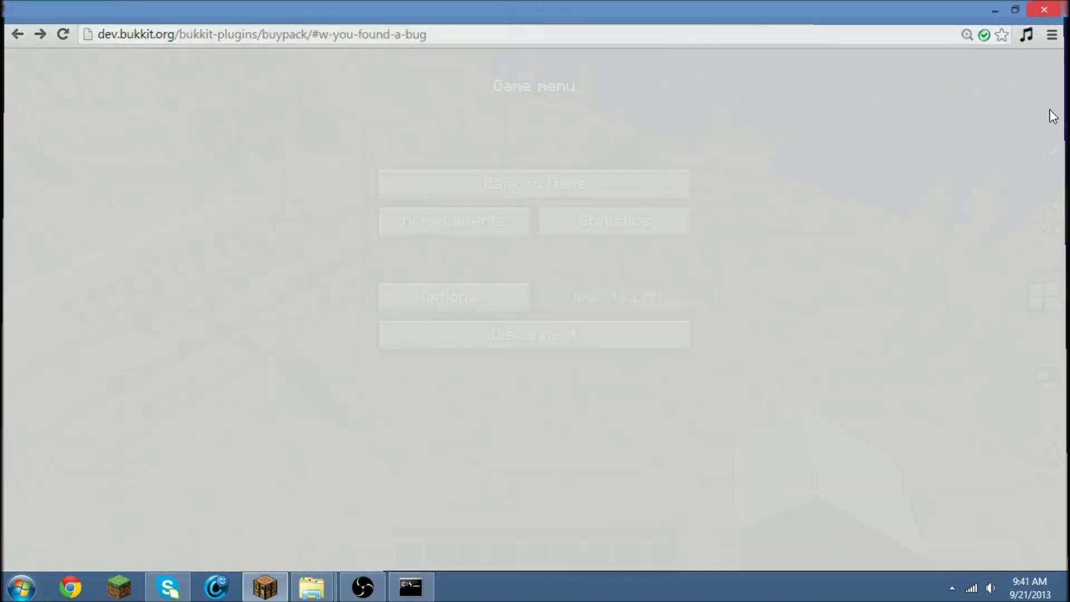